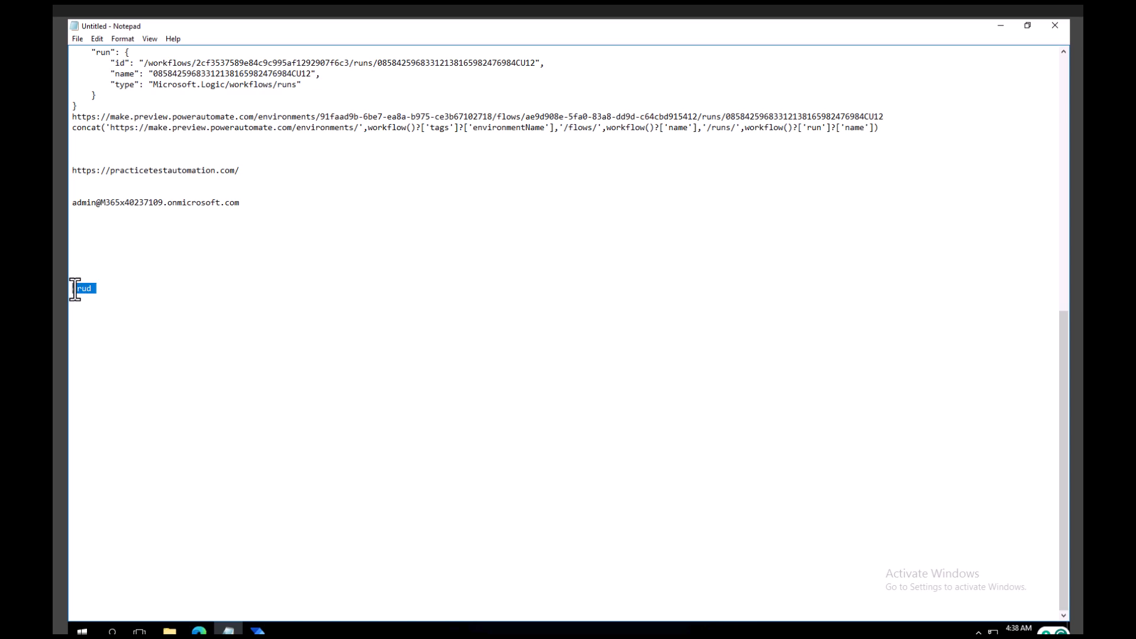
- Replace the selected text in the note with "attach in sp list :-" and switch to the Power Apps browser window
key("BackSpace")
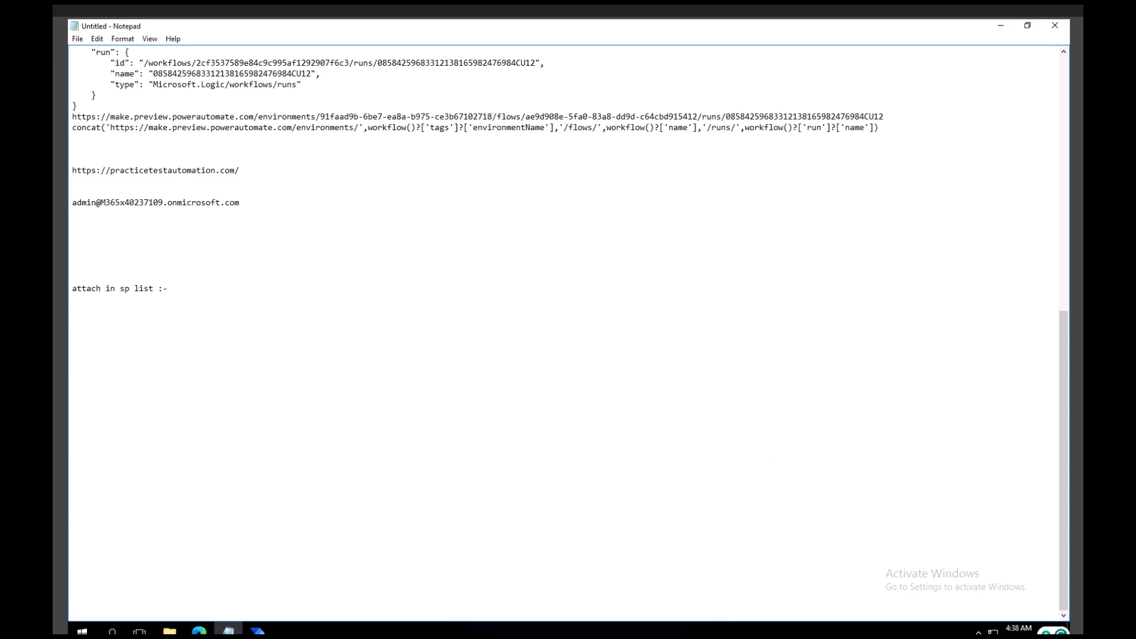
left_click(1000, 28)
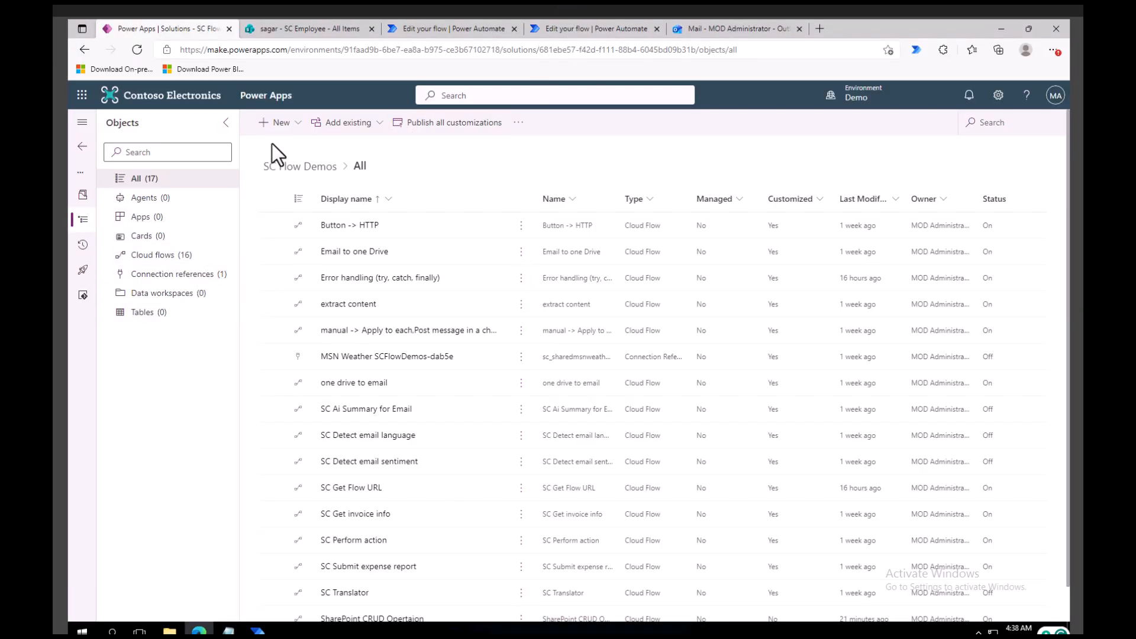
- Create an automated cloud flow in the SC Flow Demos solution with SharePoint's "When an item is created" trigger
left_click(289, 124)
mouse_move(312, 191)
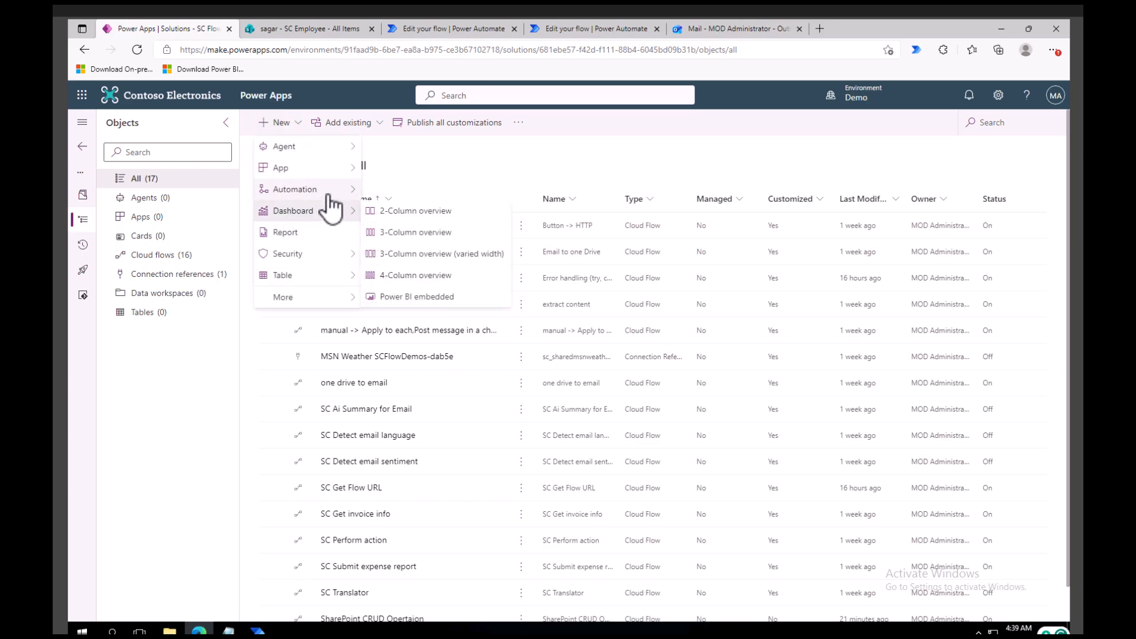
mouse_move(423, 192)
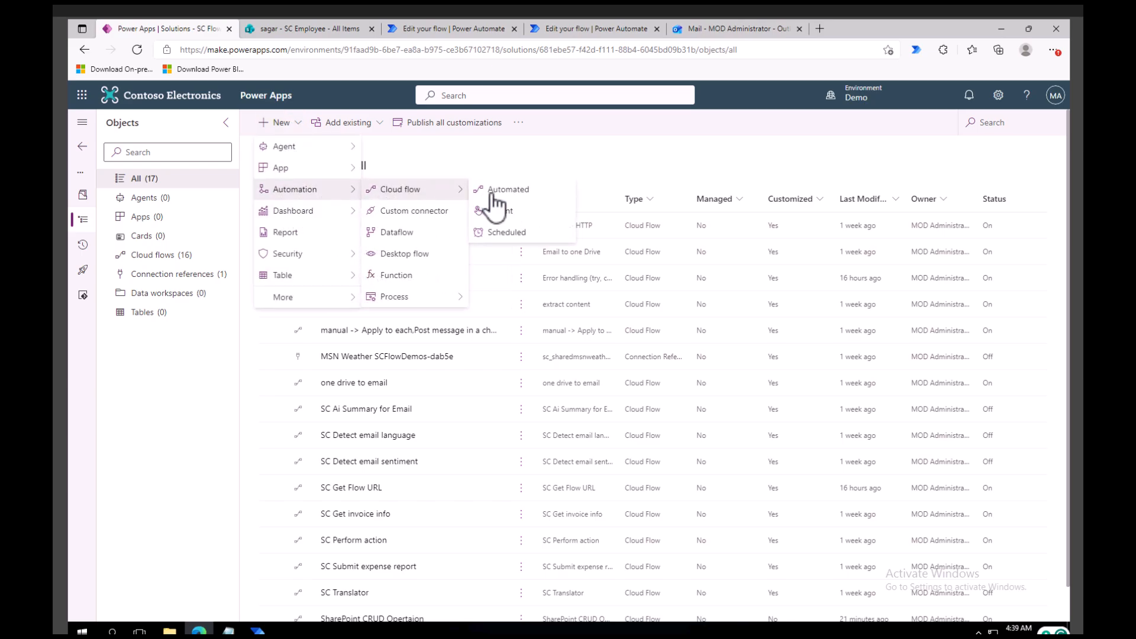
left_click(530, 189)
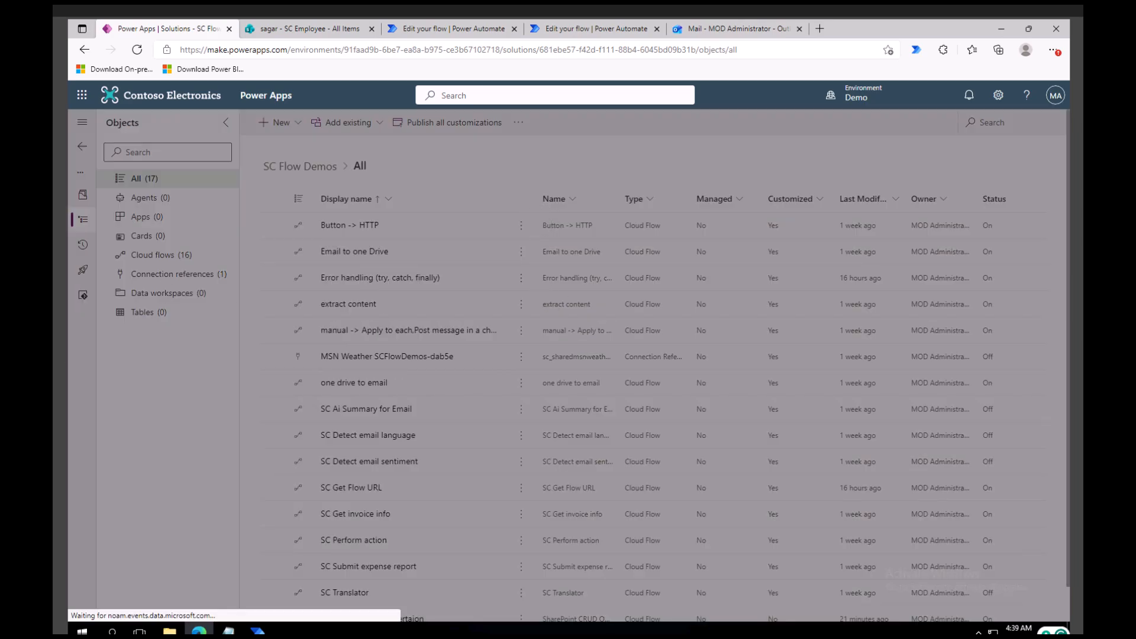
left_click(715, 390)
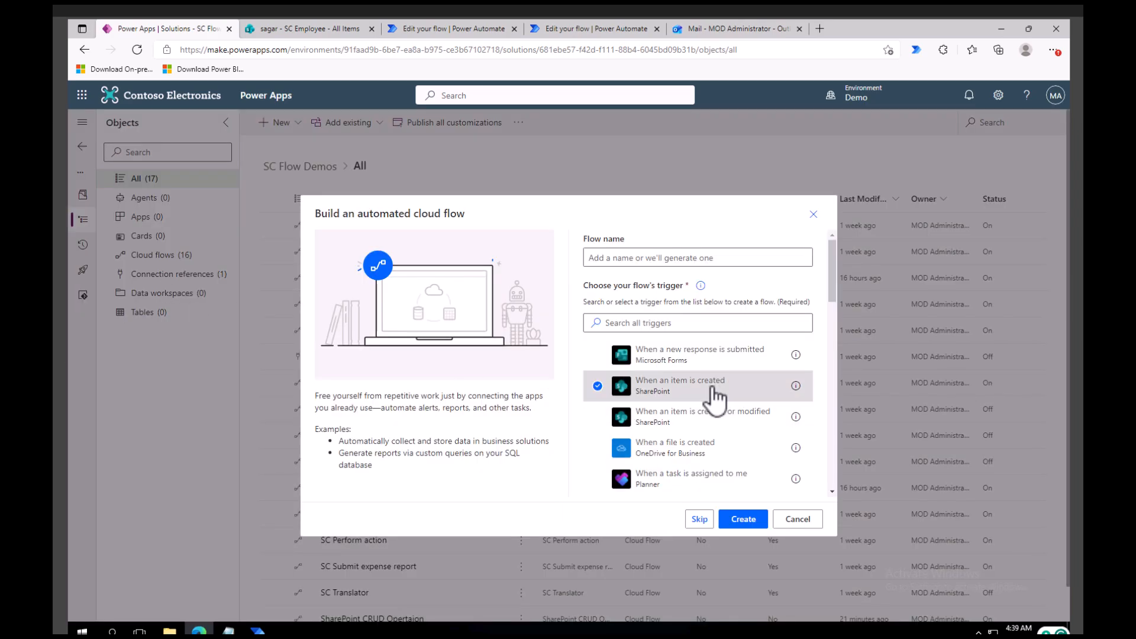
left_click(743, 519)
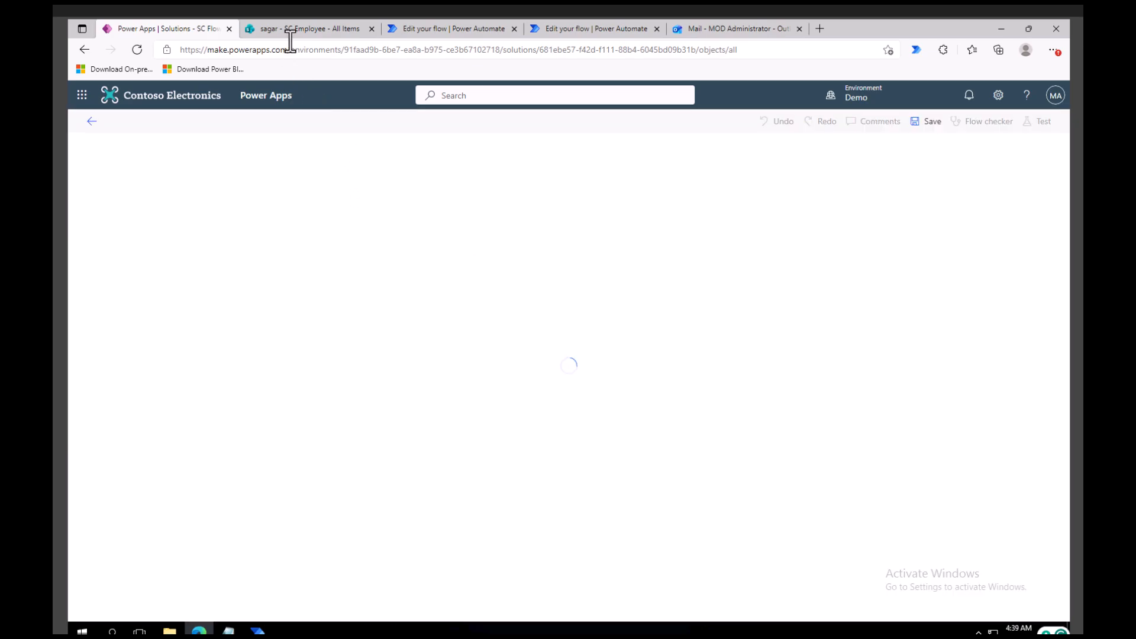
- Check the SC Employee list in SharePoint and point the trigger to the sagar site and the SC Employee list
left_click(297, 30)
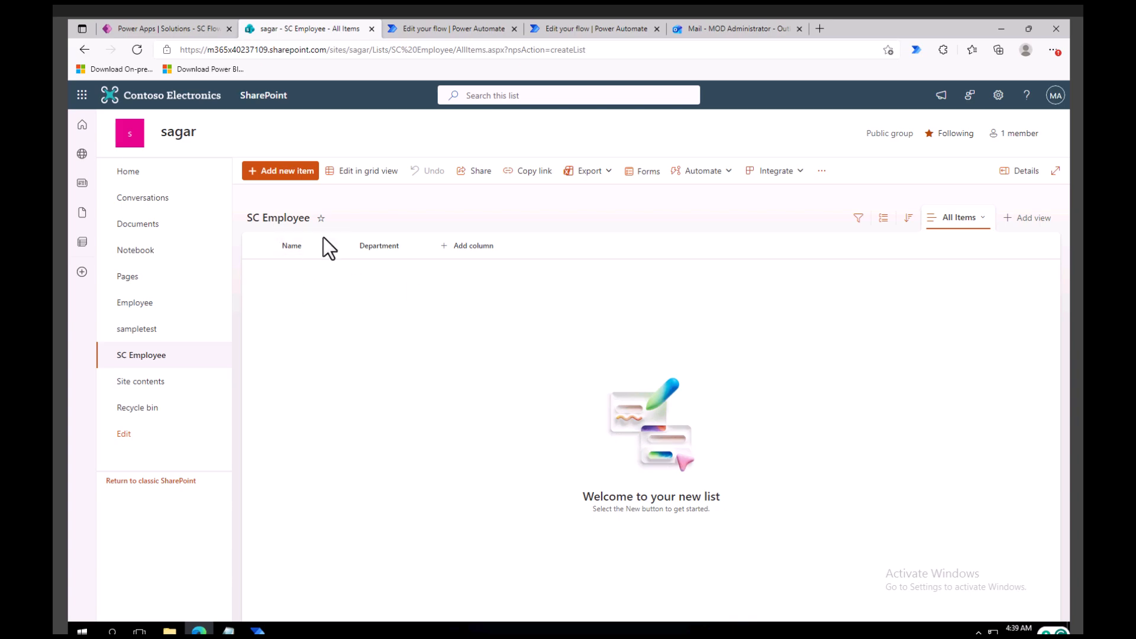
left_click(161, 24)
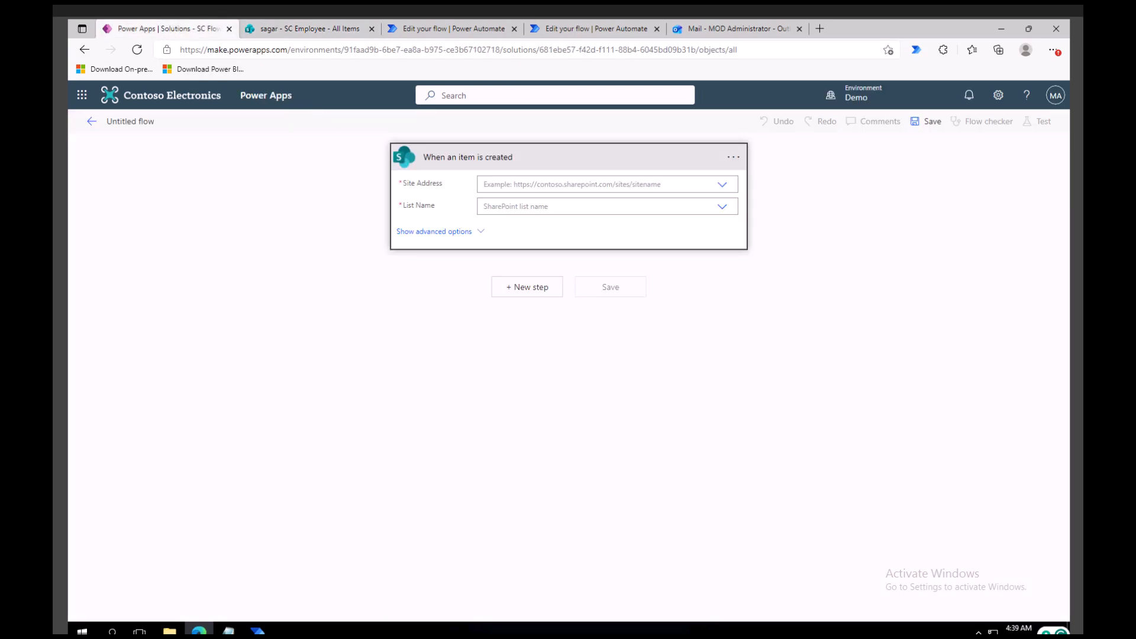
left_click(720, 184)
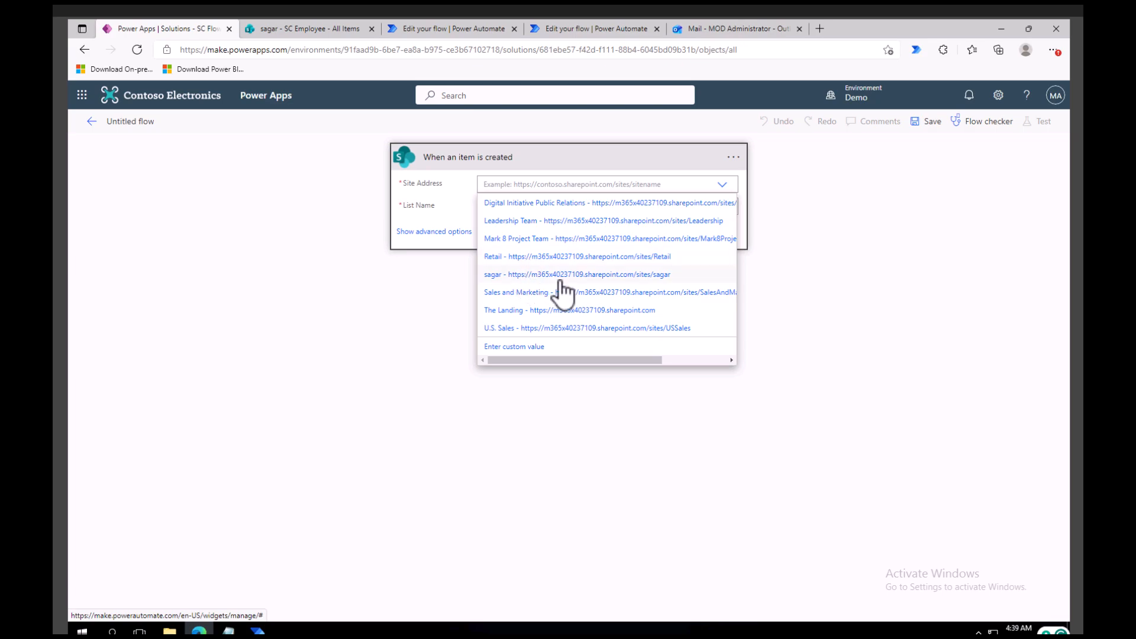
left_click(556, 276)
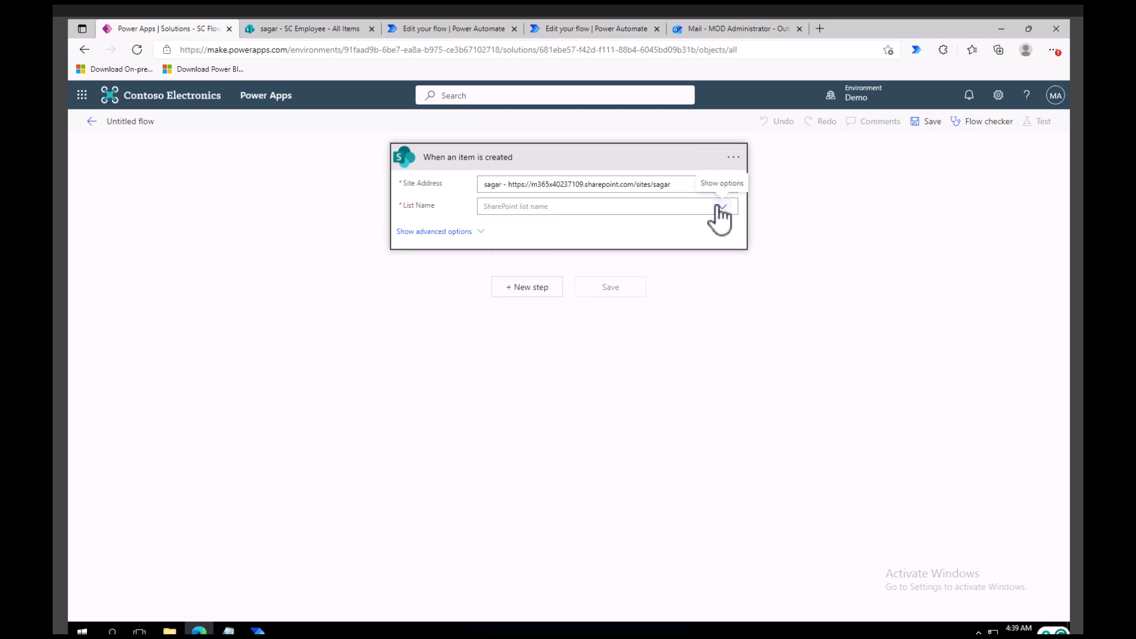
left_click(722, 206)
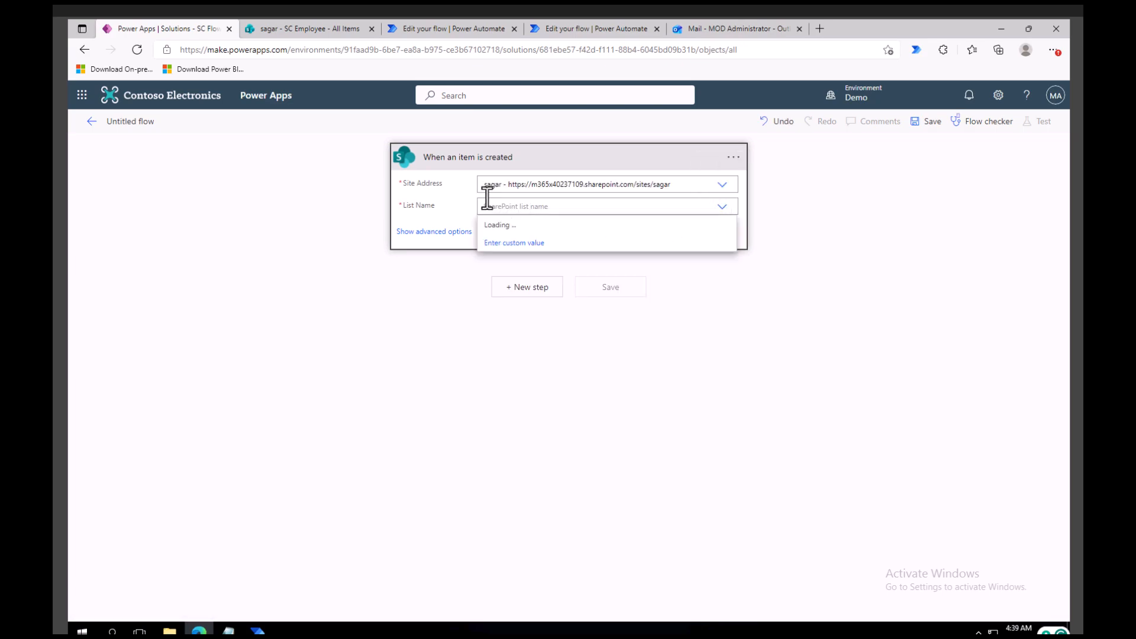
left_click(510, 261)
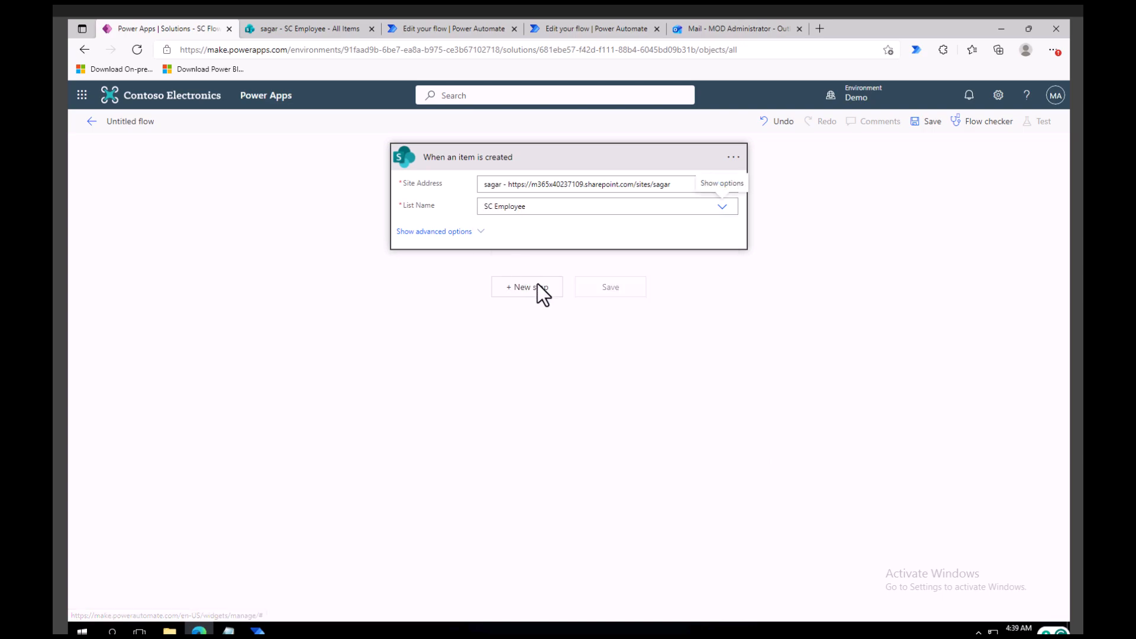
- Add a SharePoint "Get attachments" action after the trigger
left_click(539, 290)
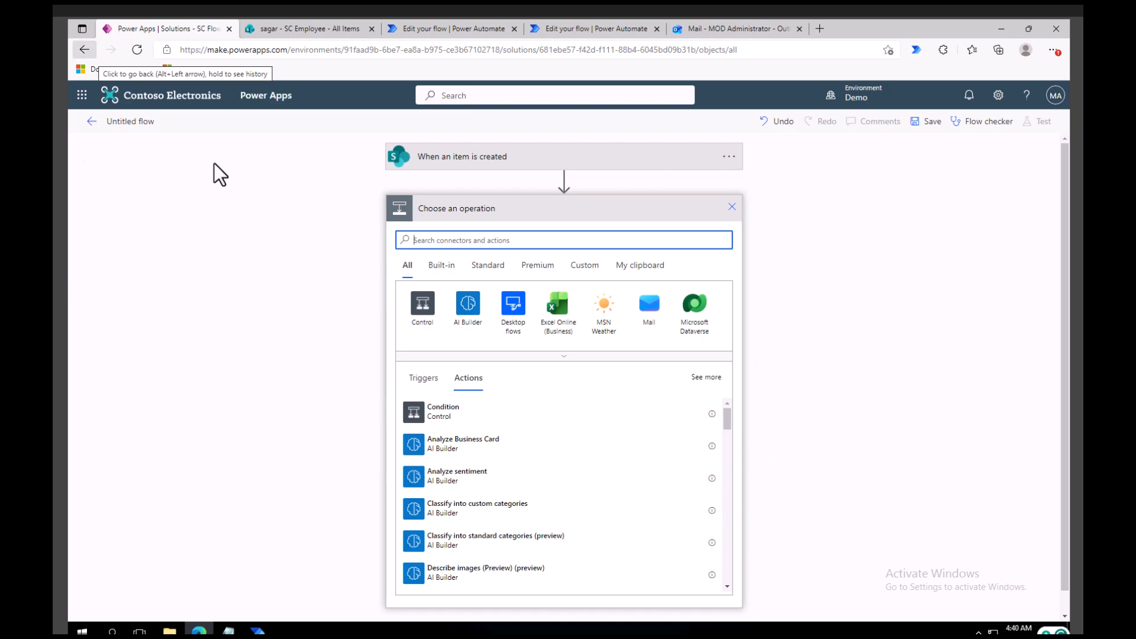
type("get attachment")
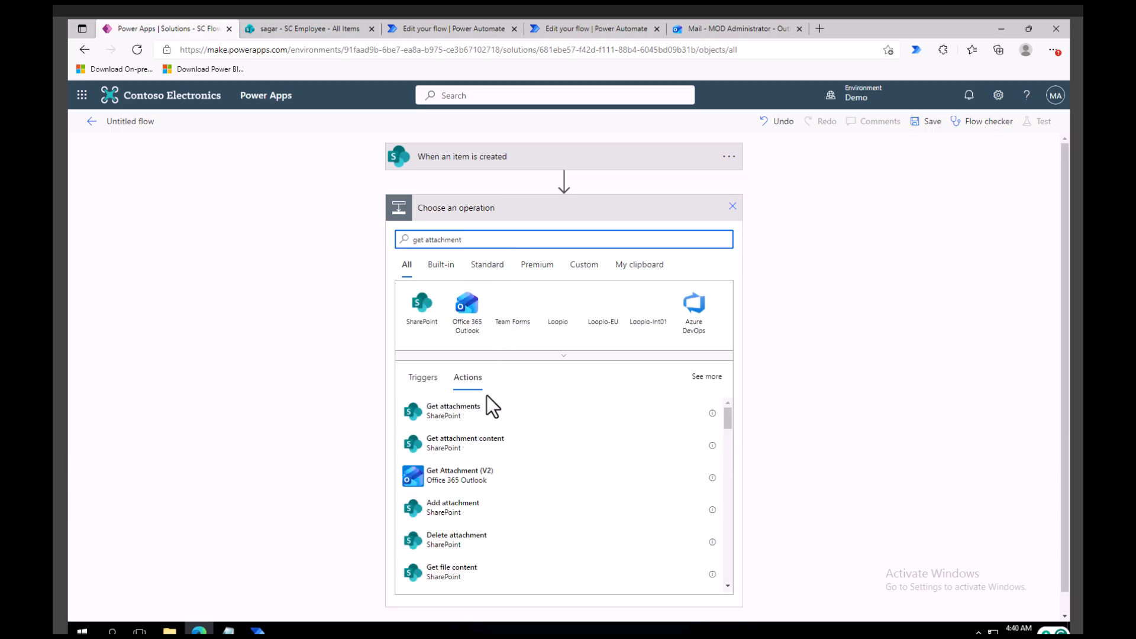
left_click(457, 416)
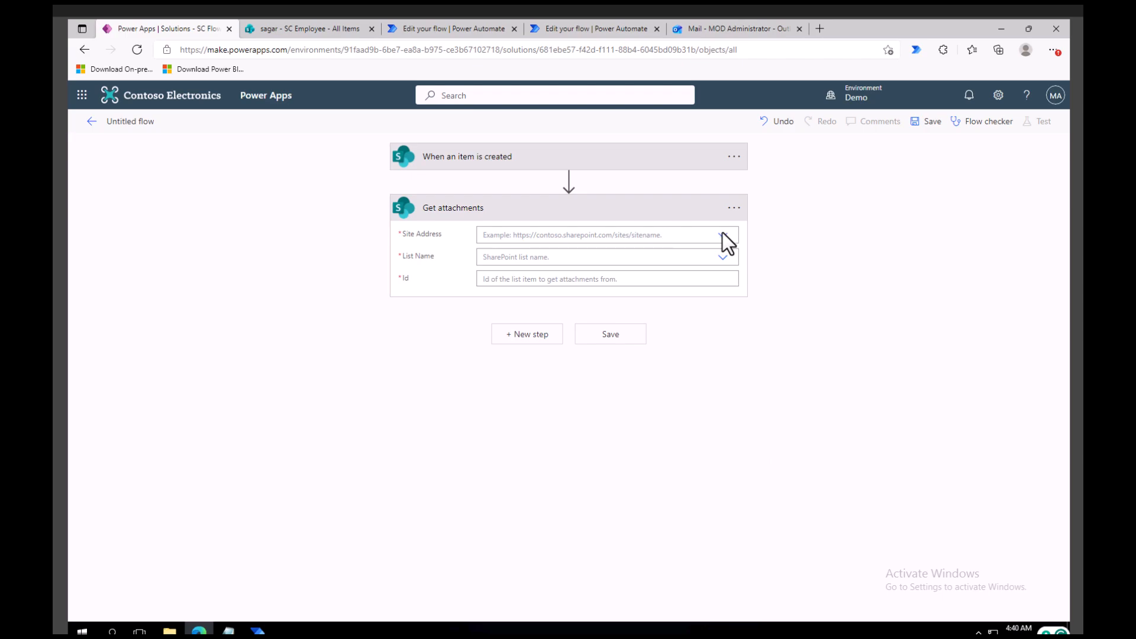
- Set Get attachments to the sagar site and SC Employee list, using the trigger's ID as the Id
left_click(723, 234)
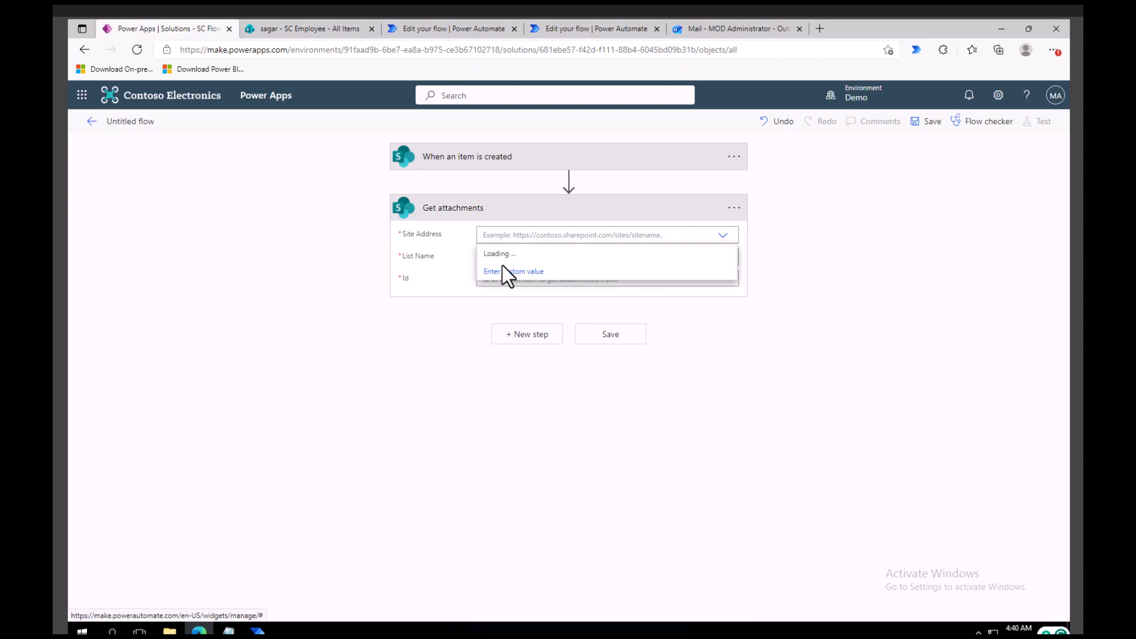
left_click(513, 325)
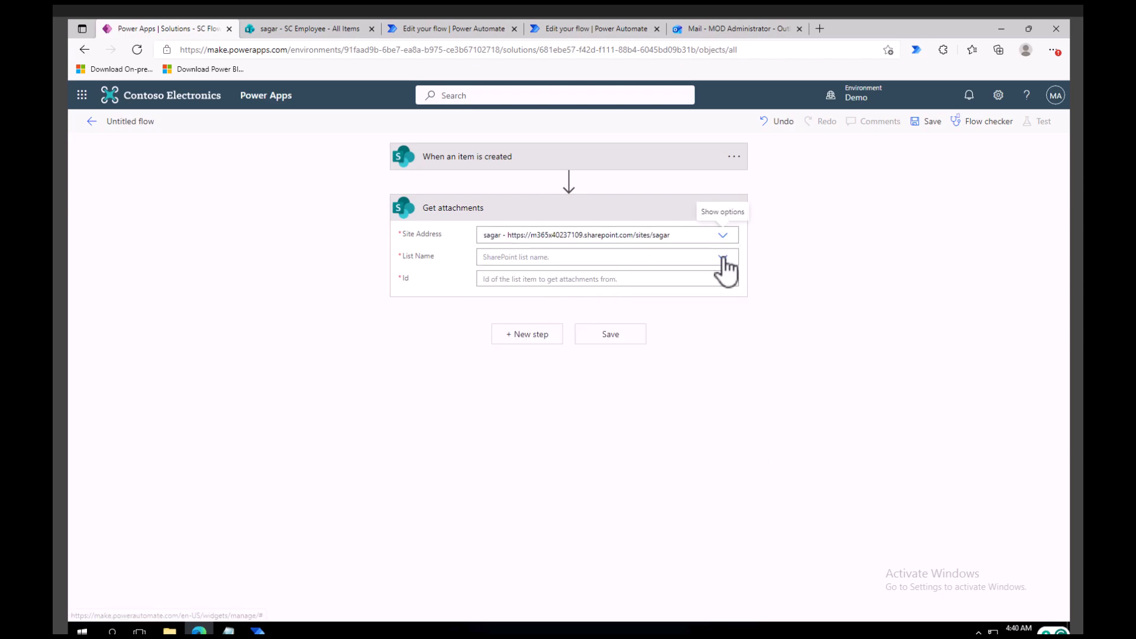
left_click(723, 258)
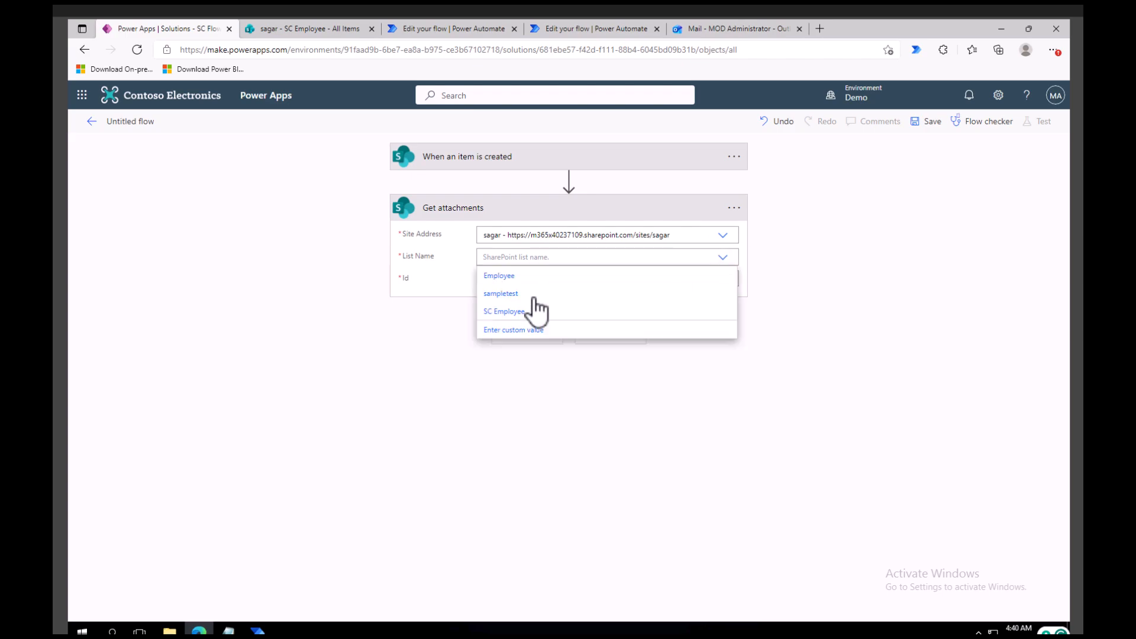
left_click(552, 307)
left_click(554, 283)
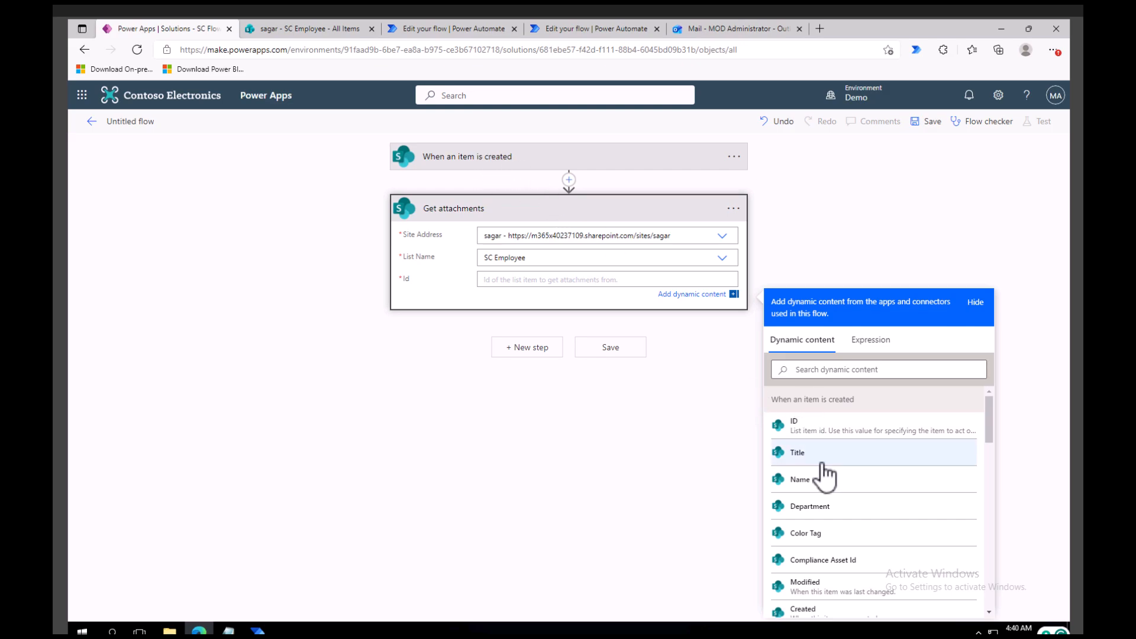
left_click(804, 435)
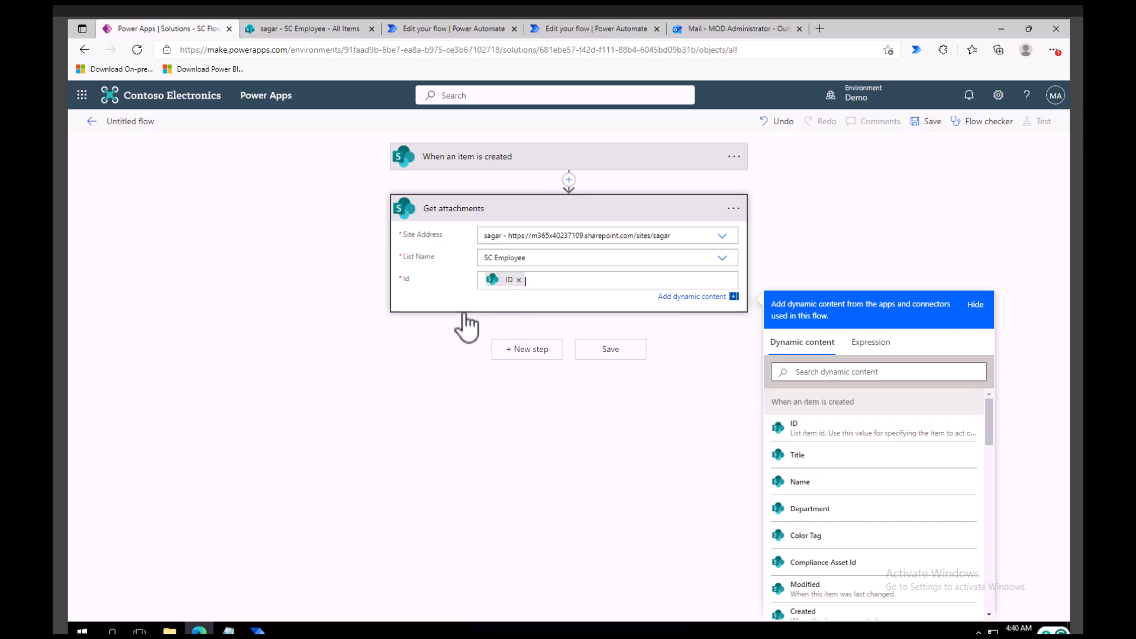
- Add a SharePoint "Get attachment content" action after Get attachments
left_click(527, 351)
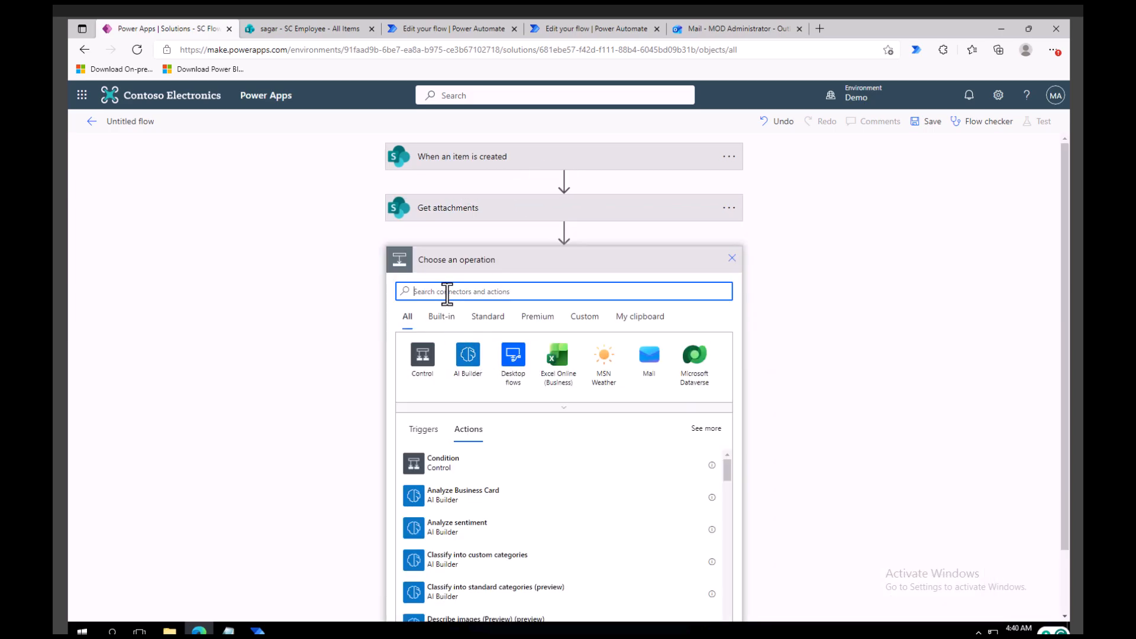
type("get attachment con")
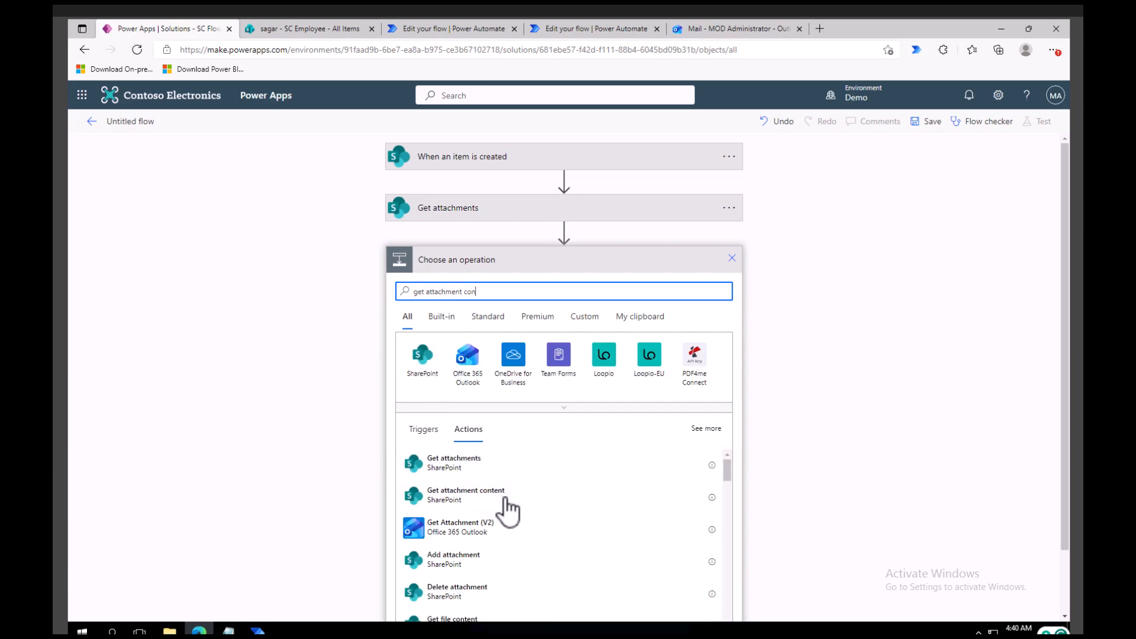
left_click(477, 499)
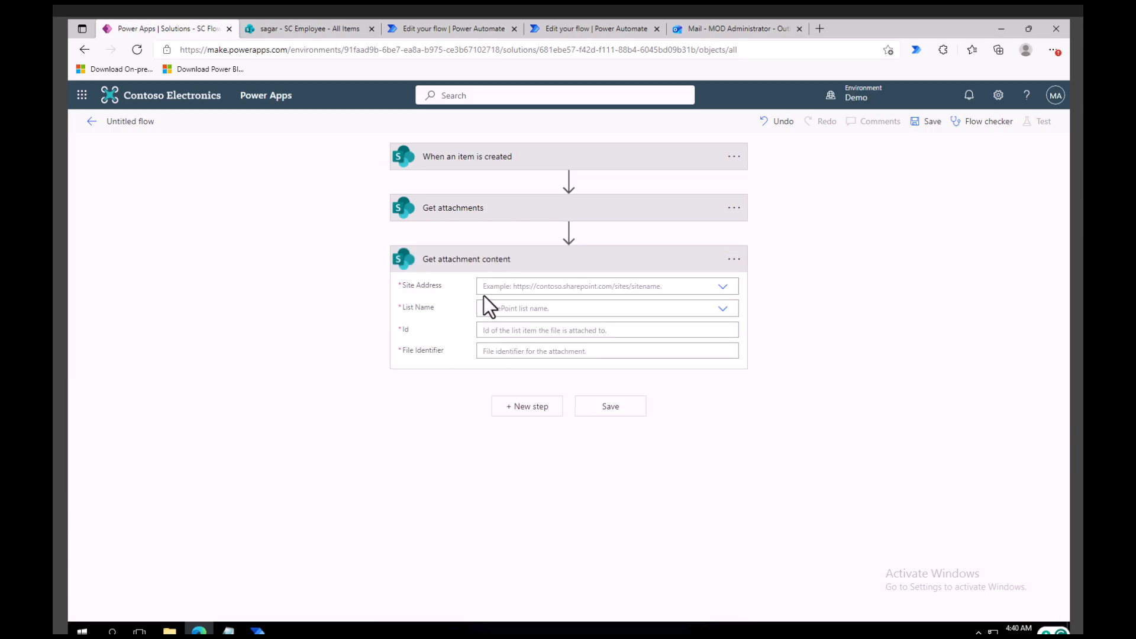
- Configure Get attachment content with the sagar site, SC Employee list, the trigger's ID, and the Get attachments Id as File Identifier
left_click(663, 286)
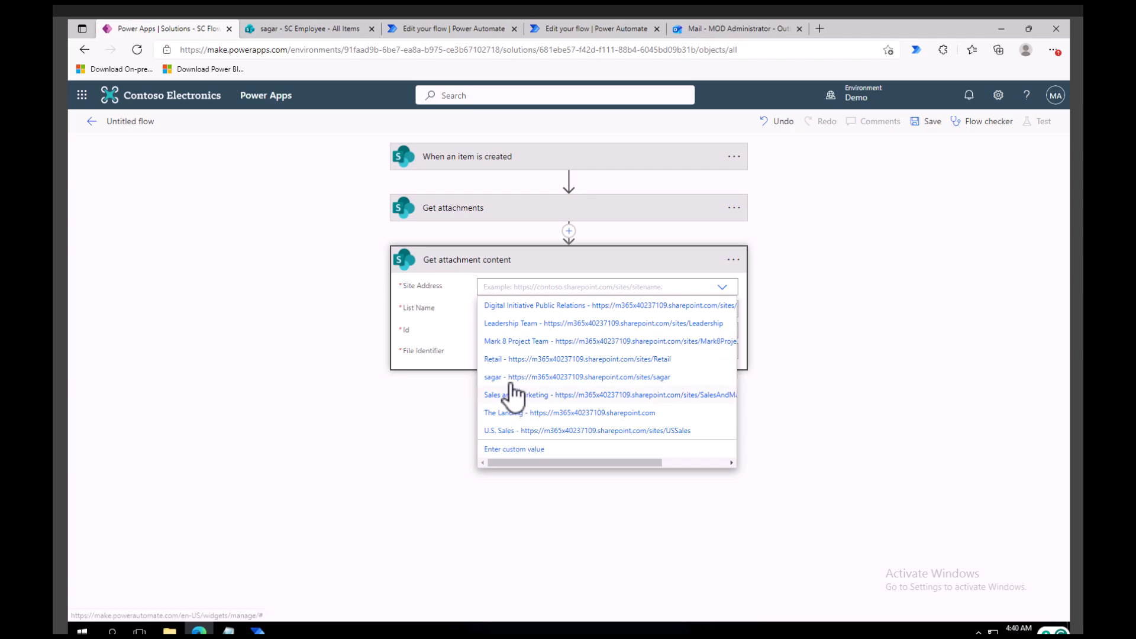
left_click(521, 377)
left_click(538, 310)
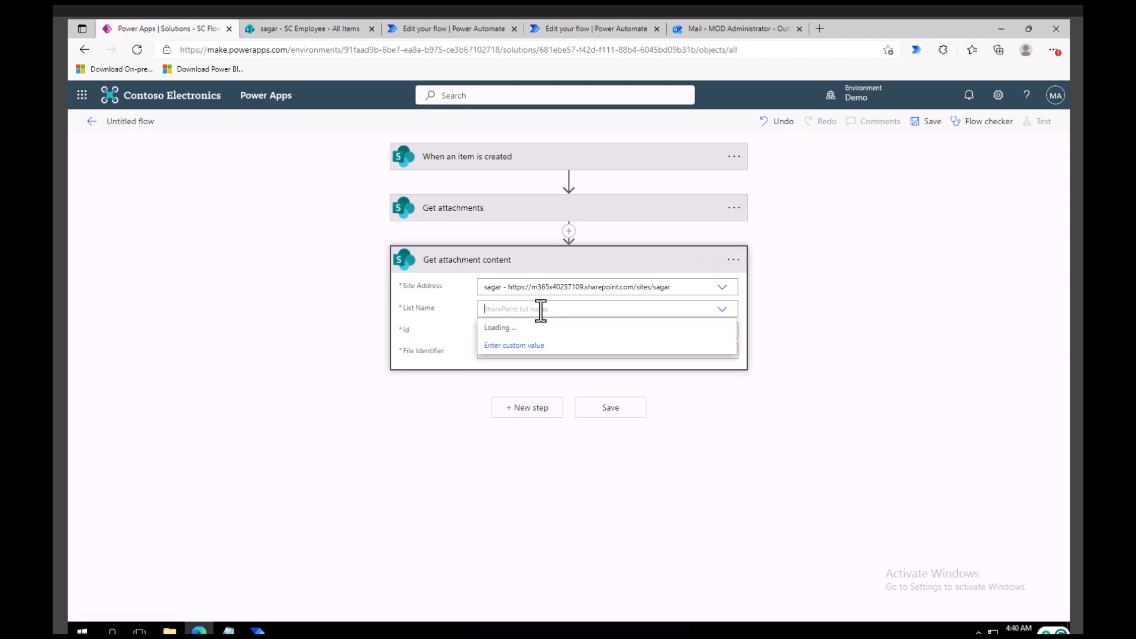
left_click(507, 362)
left_click(548, 332)
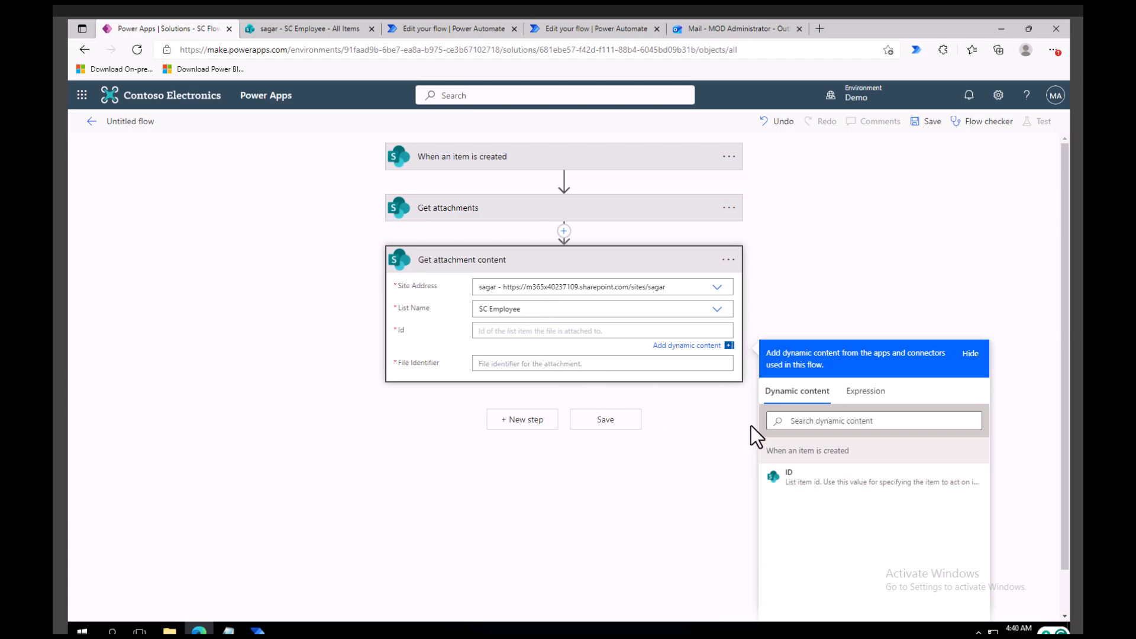
left_click(808, 485)
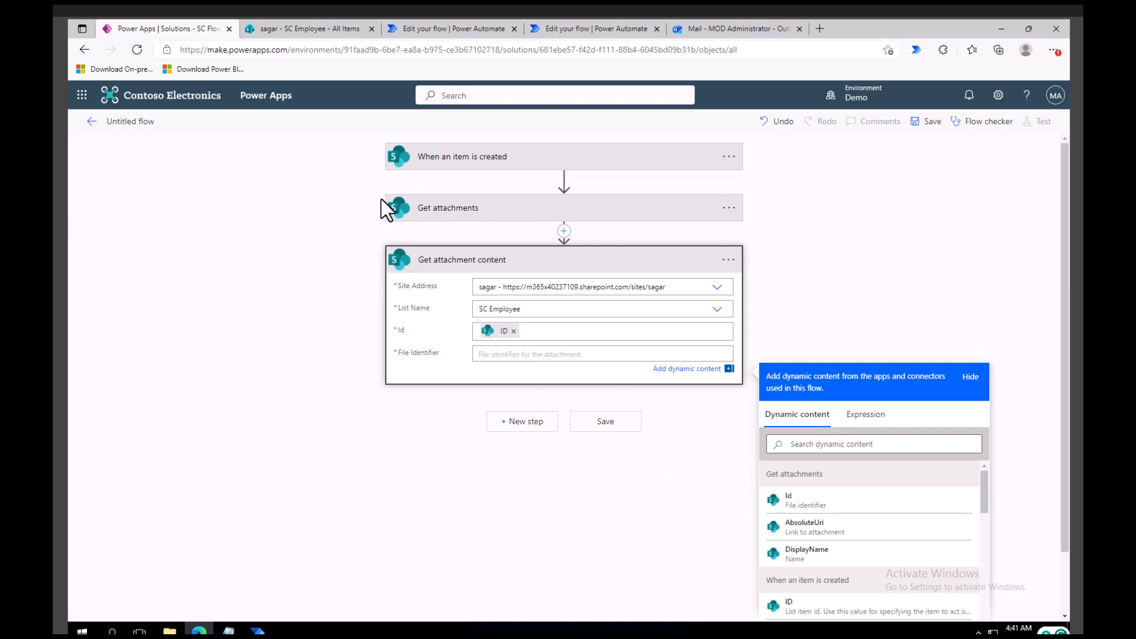
left_click(803, 502)
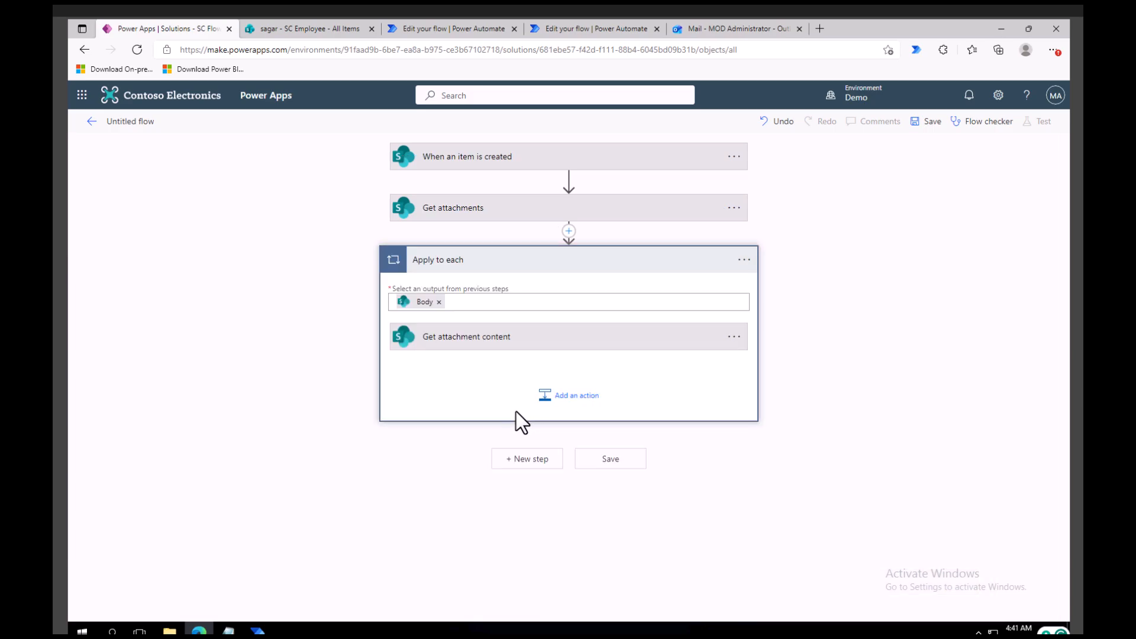
left_click(494, 347)
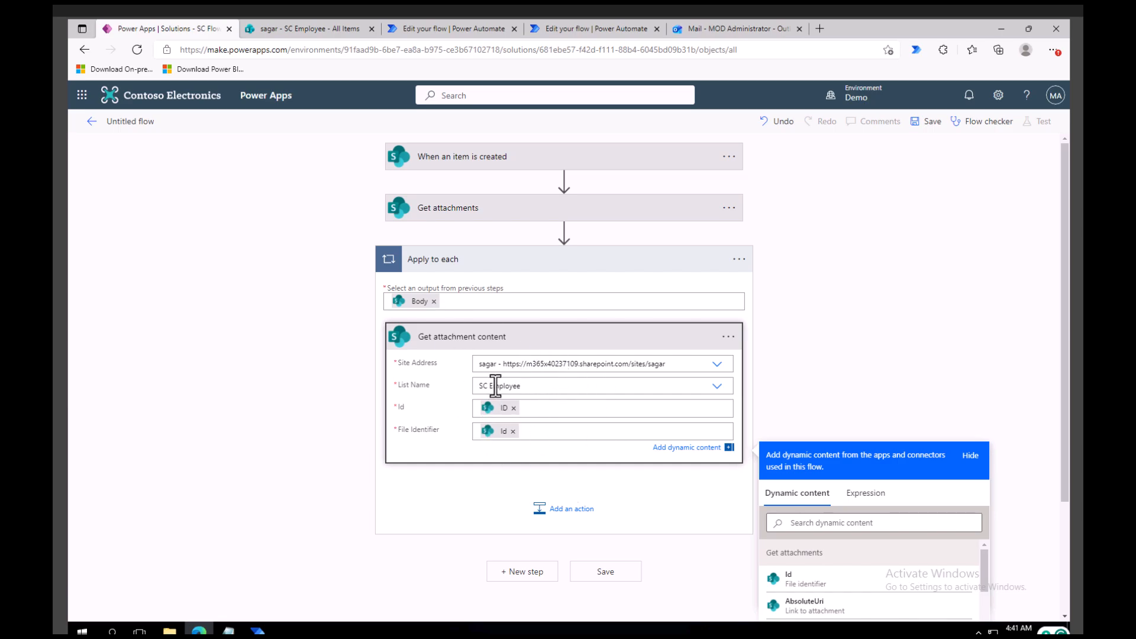
- Add an Office 365 Outlook "Send an email (V2)" action after Get attachment content inside the Apply to each loop
left_click(565, 514)
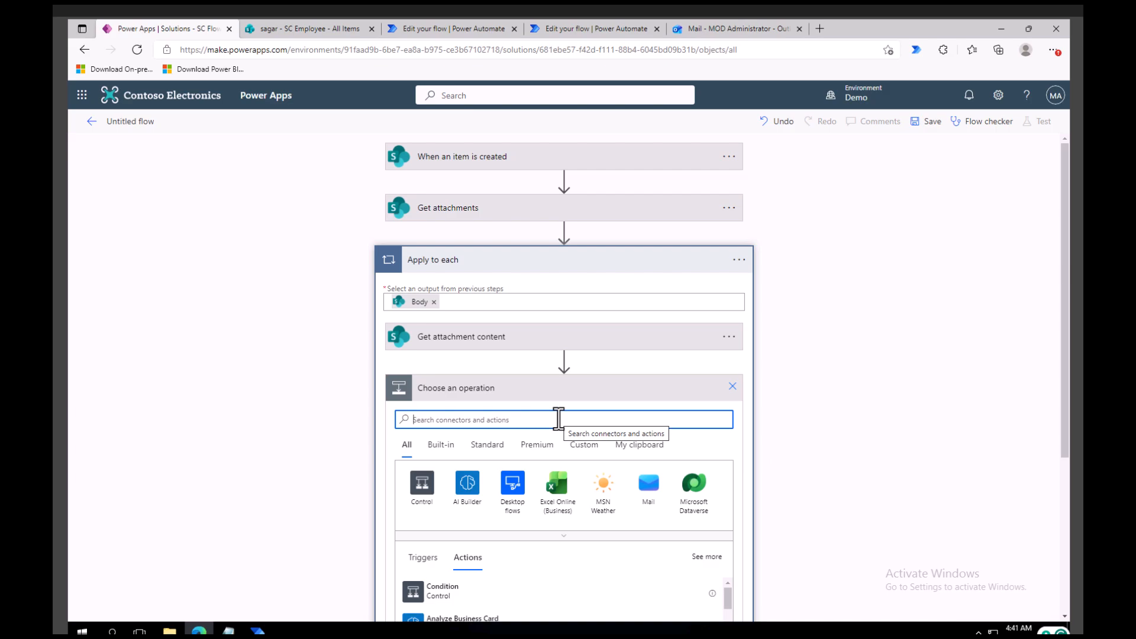
type("outlook")
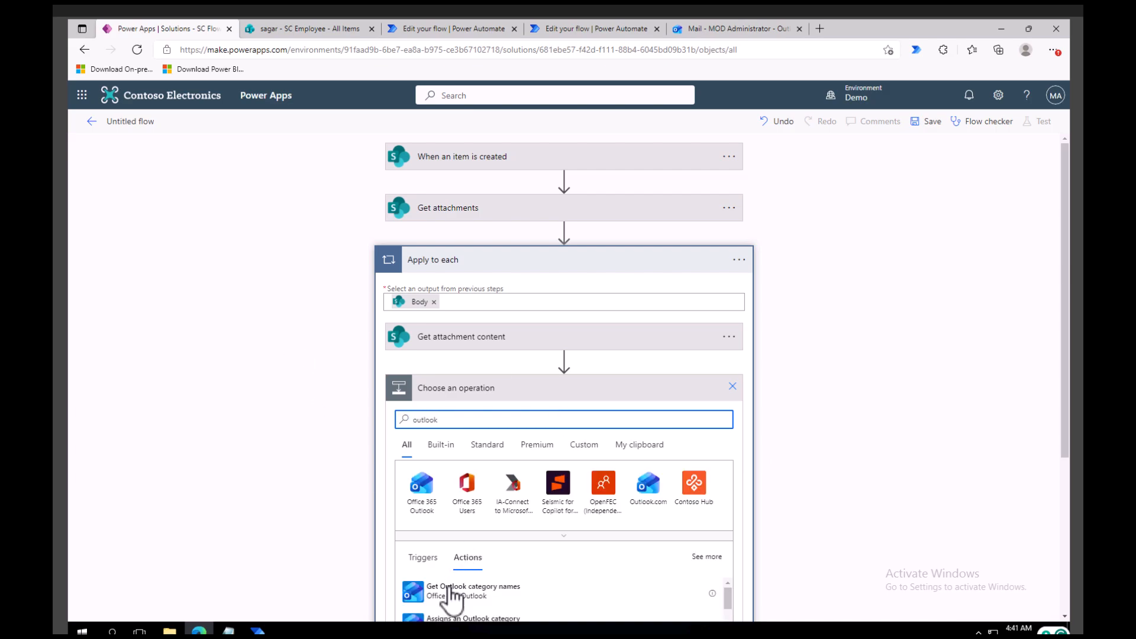
left_click(420, 500)
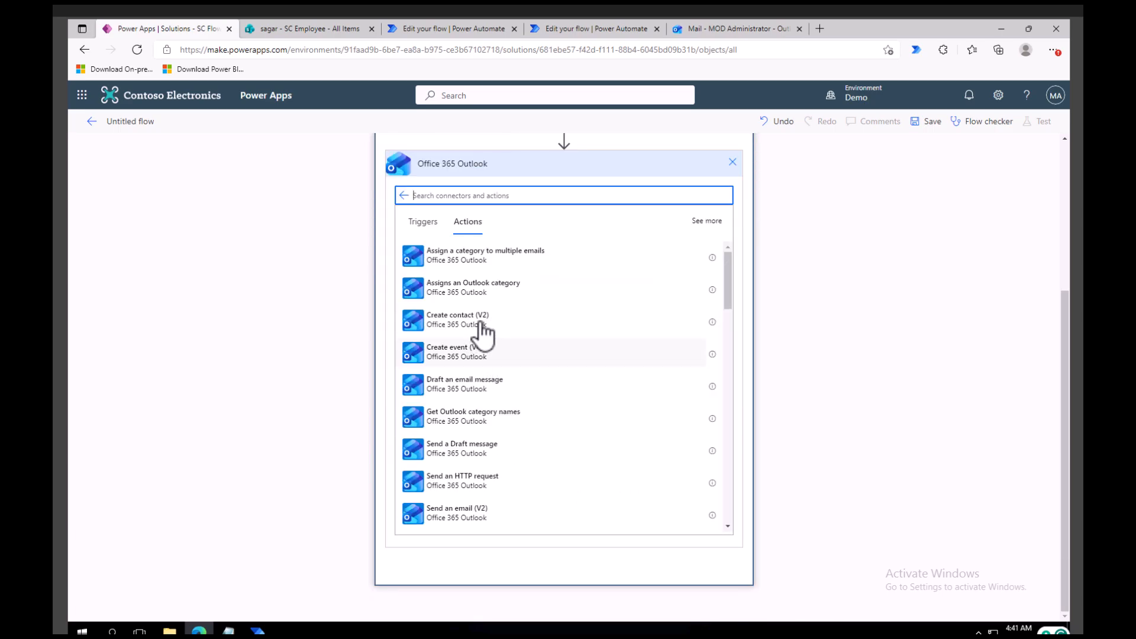
scroll(489, 438, "down", 5)
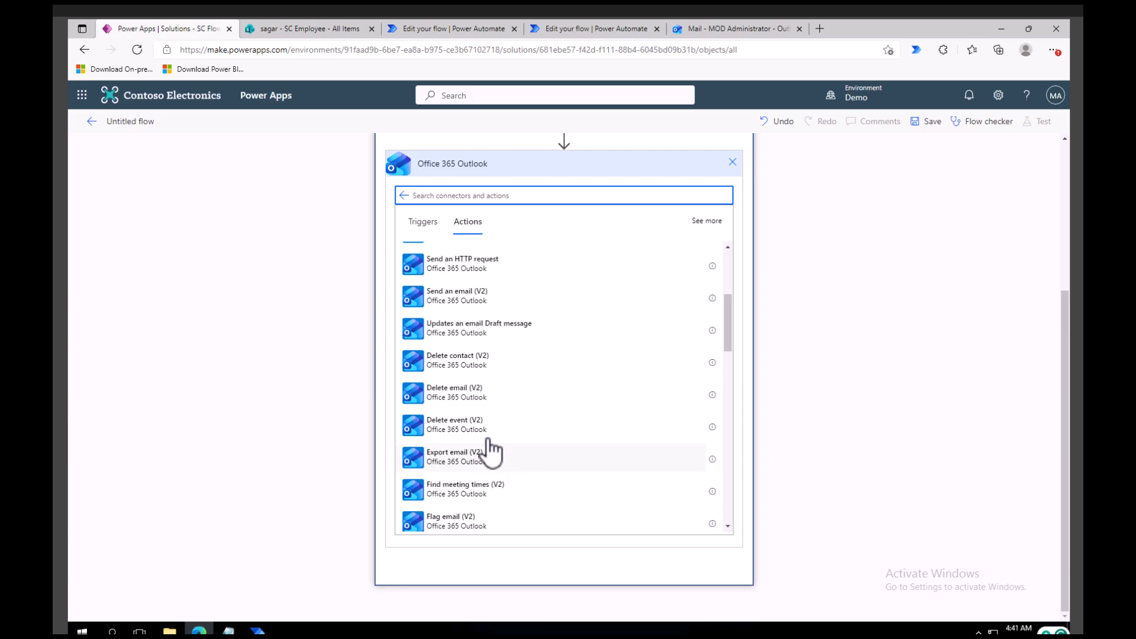
scroll(494, 467, "down", 5)
scroll(494, 491, "up", 5)
scroll(491, 473, "up", 3)
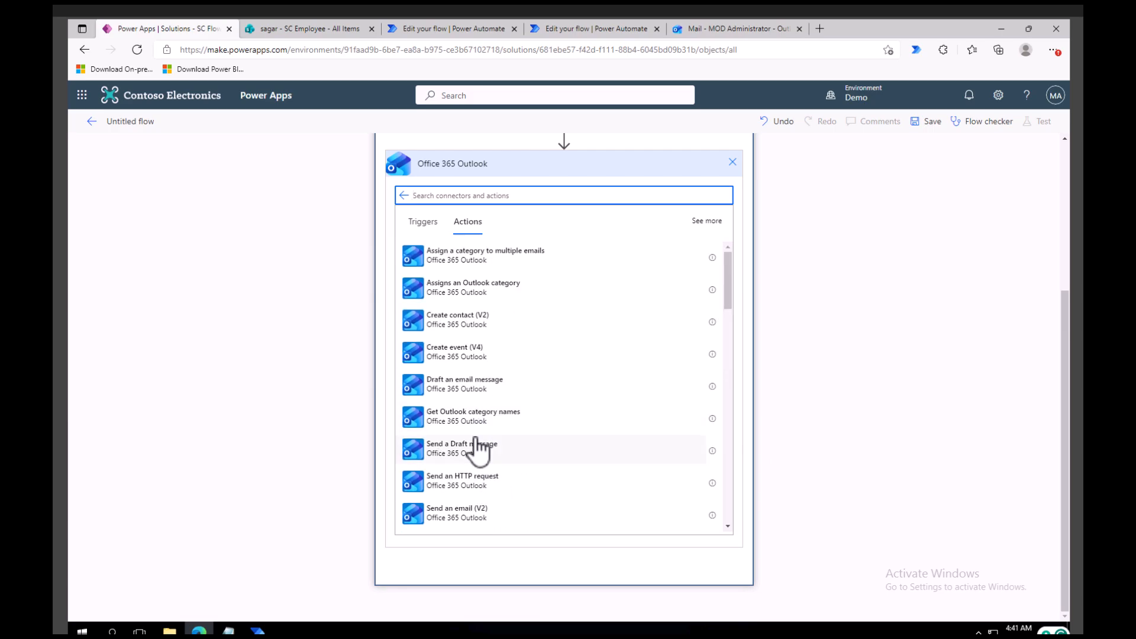
scroll(476, 451, "up", 4)
scroll(562, 520, "down", 3)
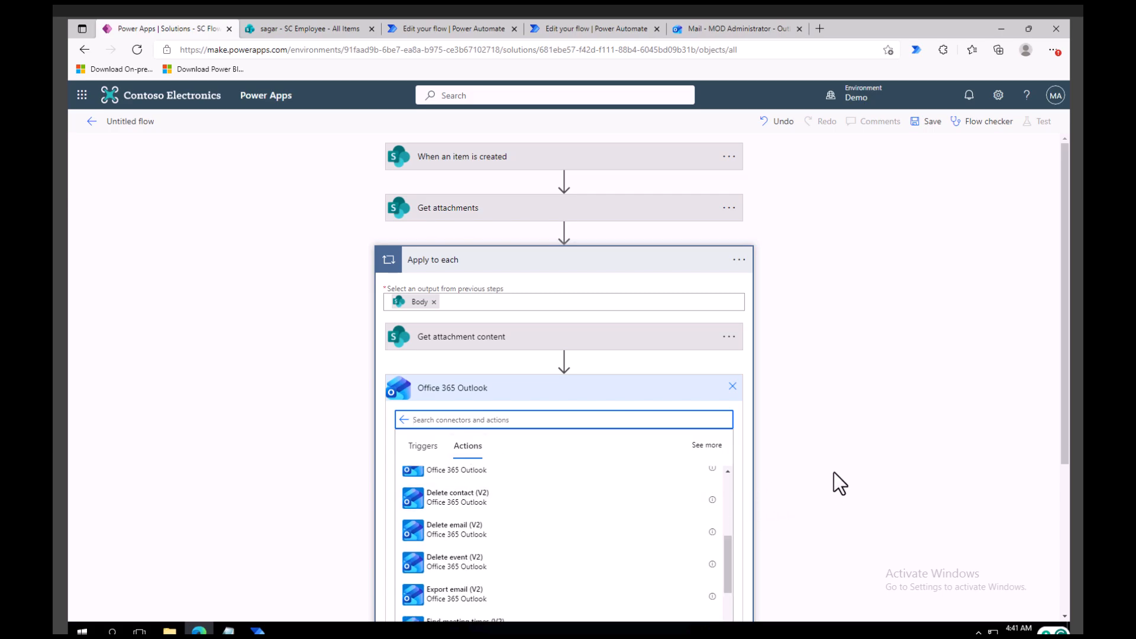
scroll(837, 482, "down", 4)
scroll(541, 455, "down", 5)
scroll(540, 452, "down", 3)
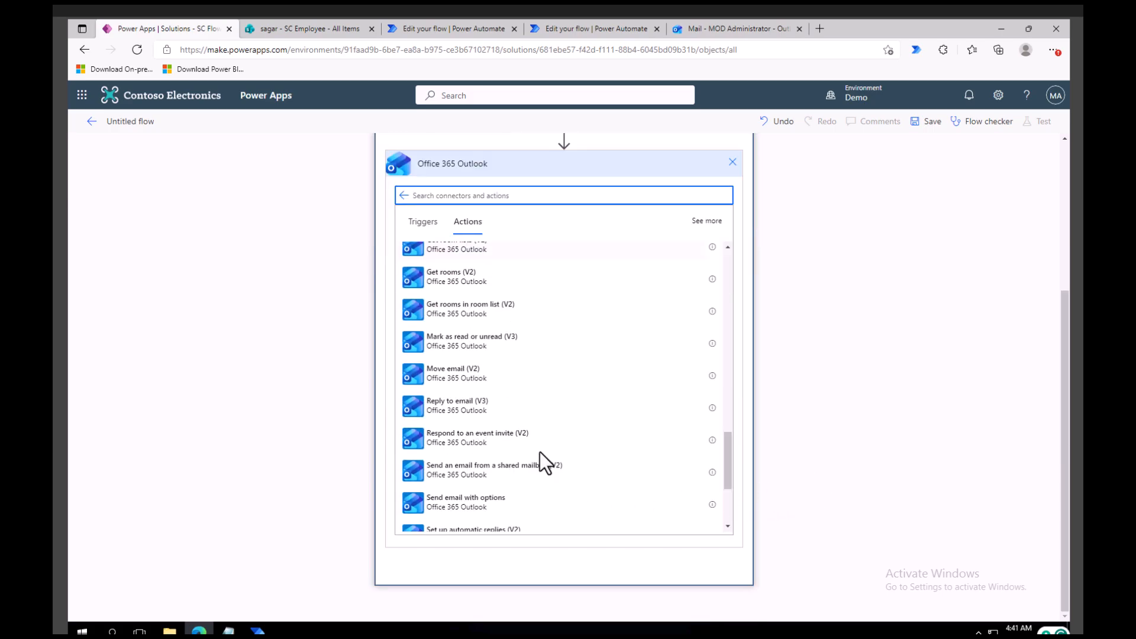
scroll(539, 456, "up", 6)
scroll(540, 453, "up", 3)
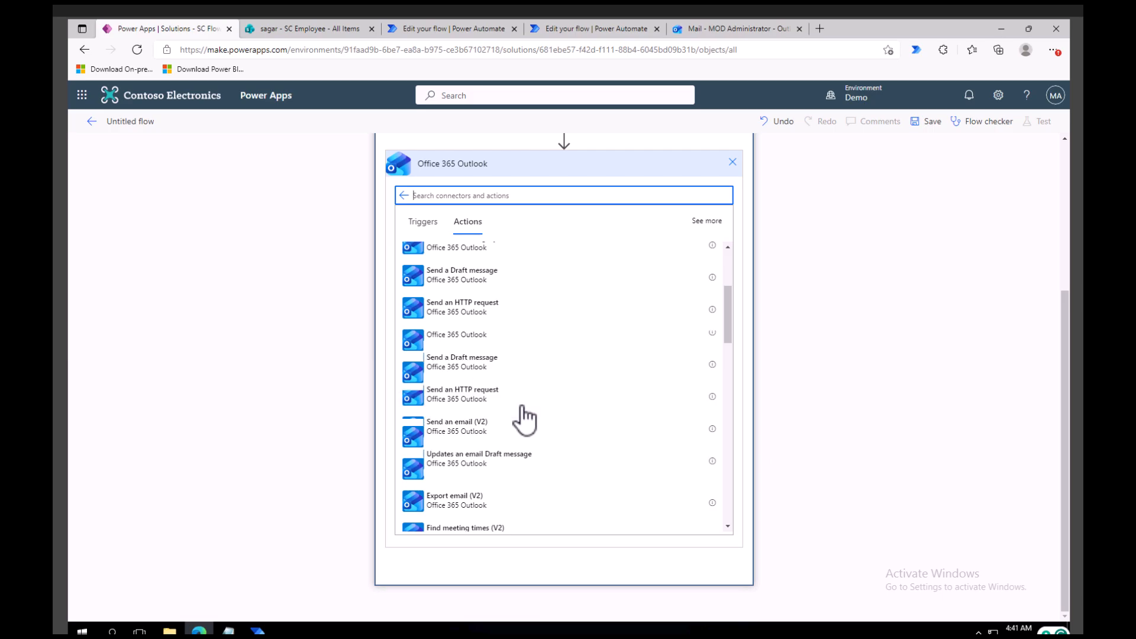
scroll(514, 372, "up", 2)
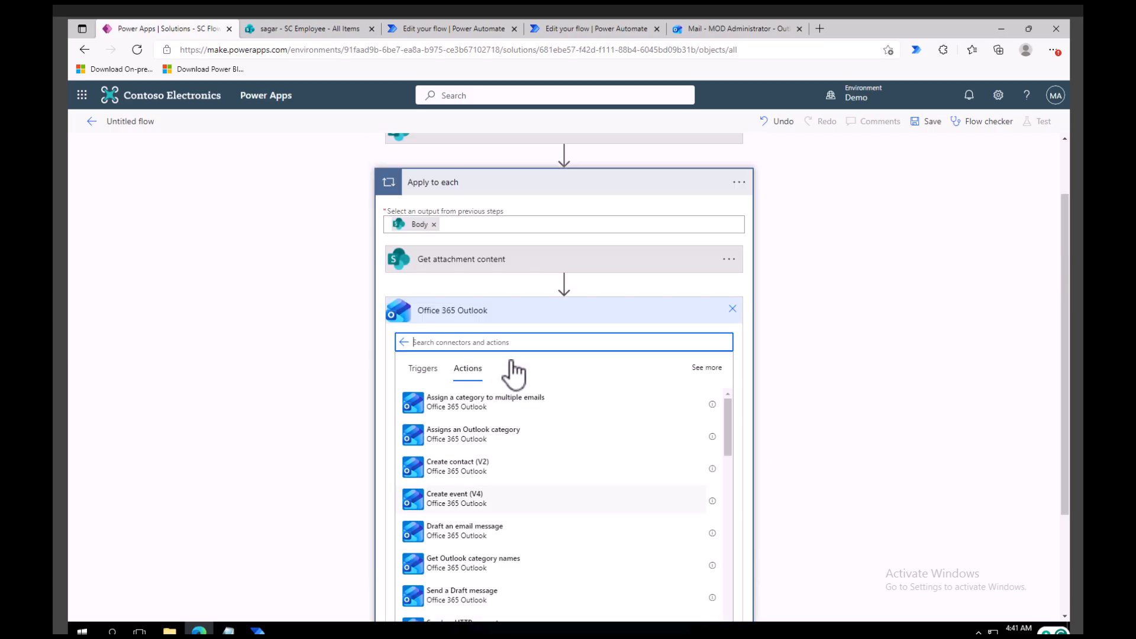
type("sned an email")
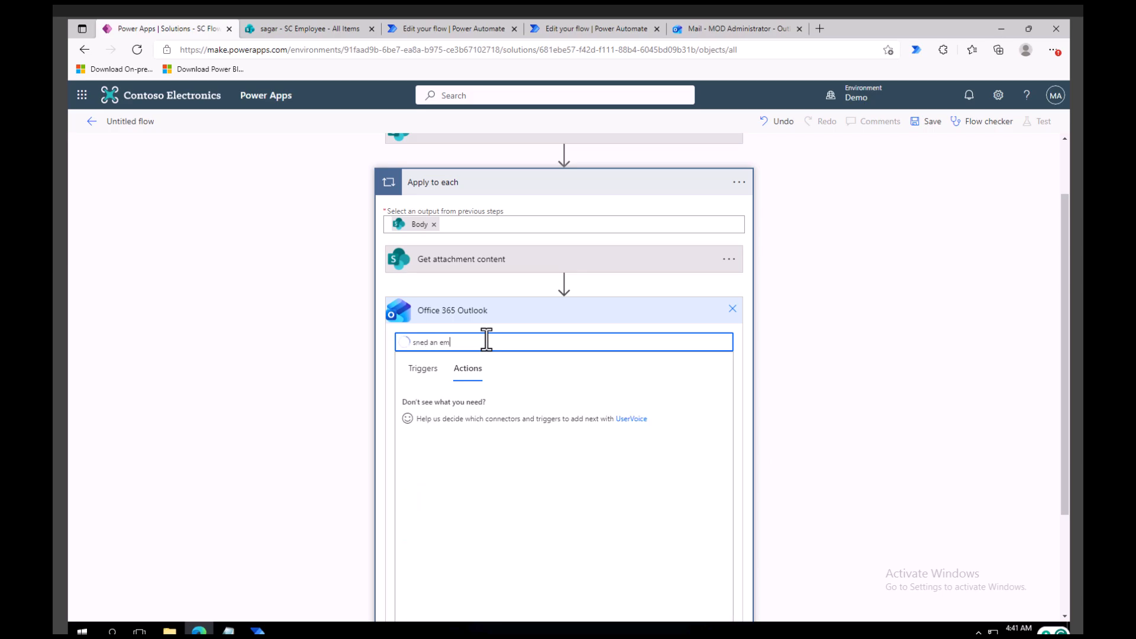
left_click(473, 402)
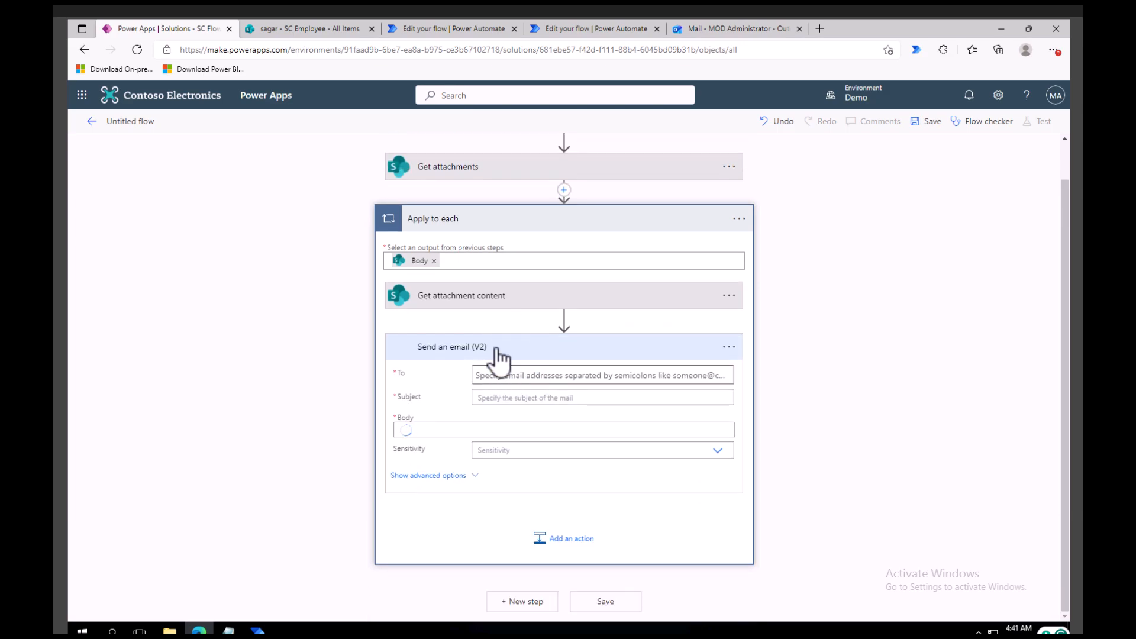
- Address the email to the administrator account, with the attachment's DisplayName as subject and "PFA" as body
left_click(510, 359)
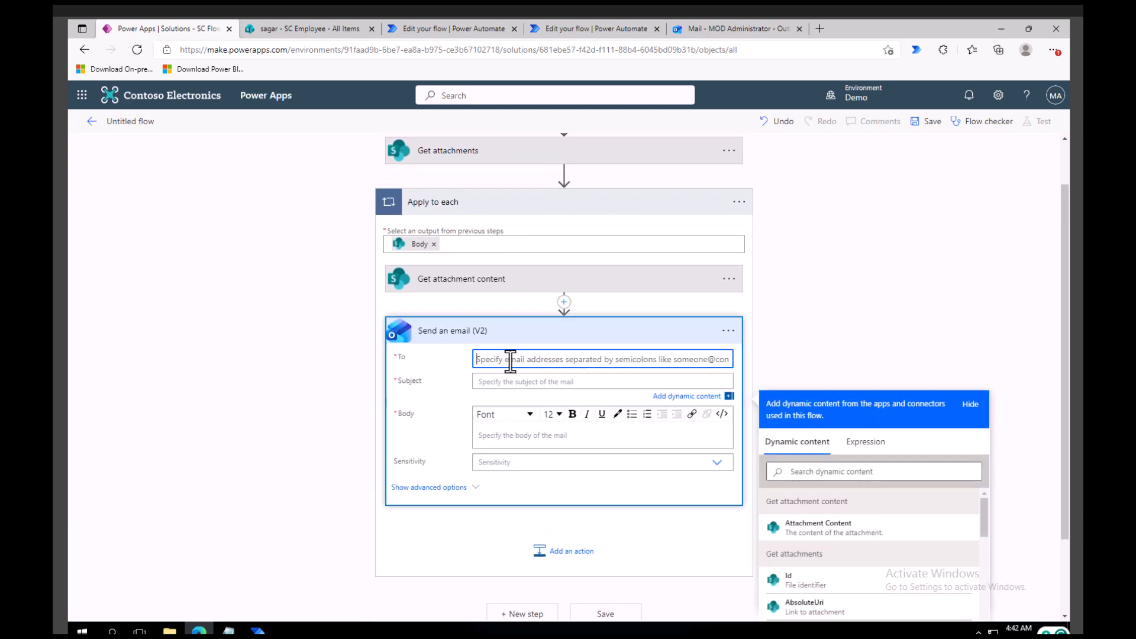
type("mo")
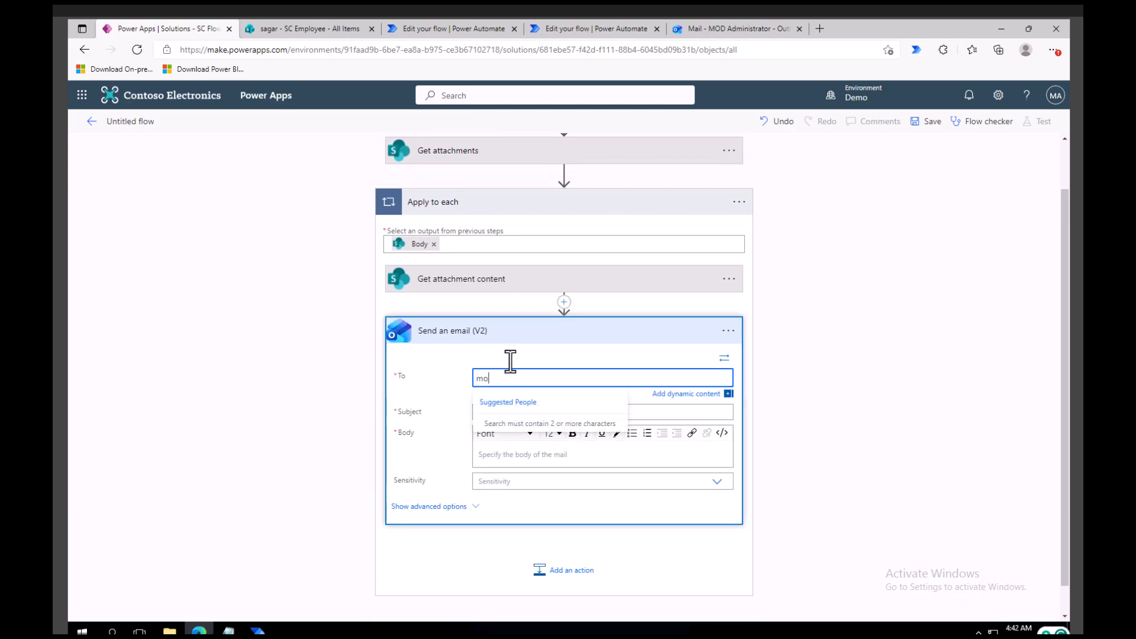
type("dministrator")
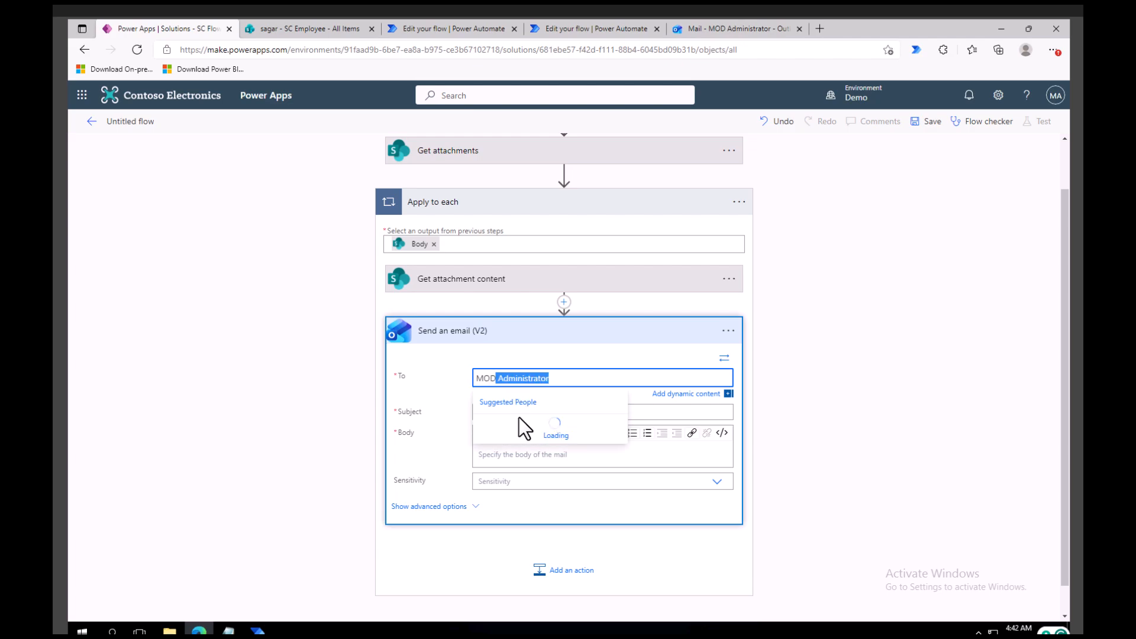
left_click(513, 414)
left_click(513, 413)
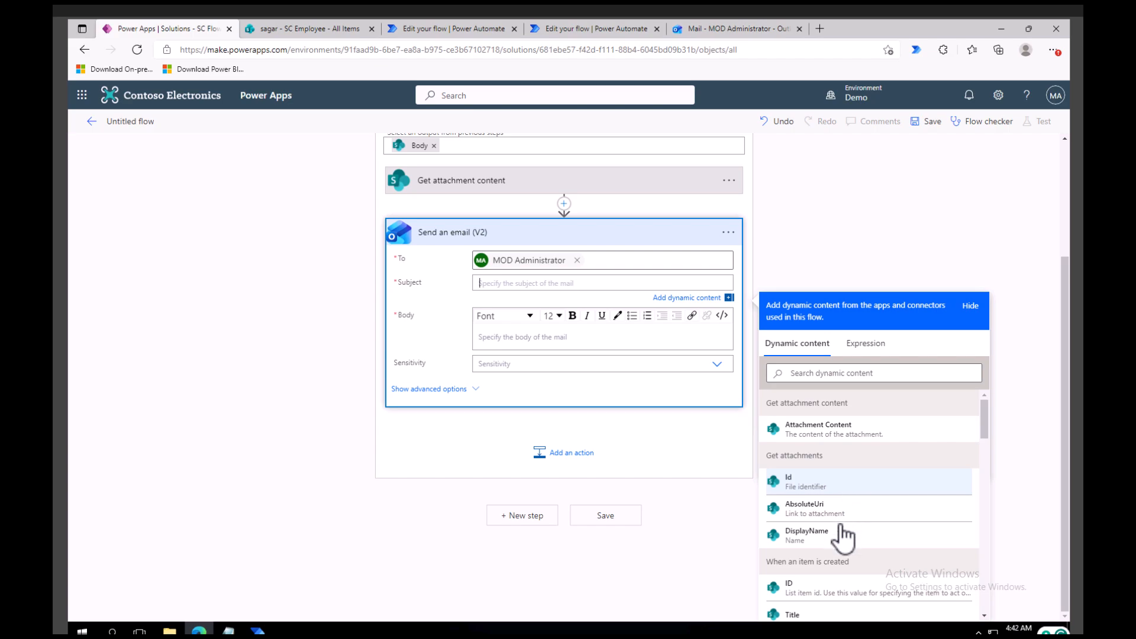
left_click(828, 538)
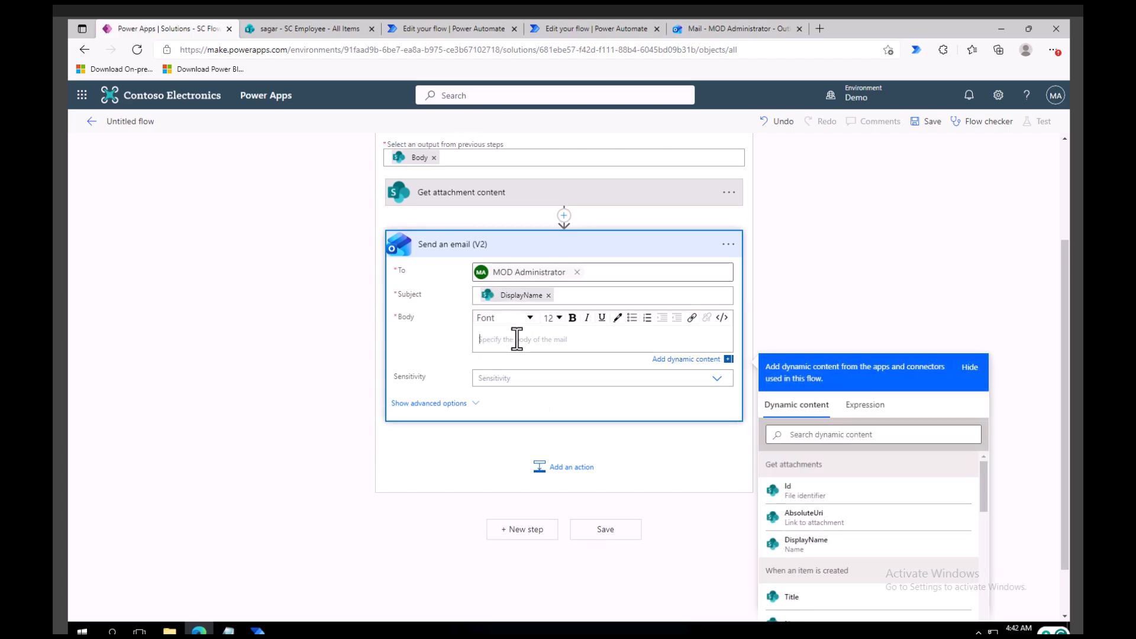
type("Pl")
- Set the email's attachment name to DisplayName and its content to Attachment Content, and save the flow
left_click(430, 404)
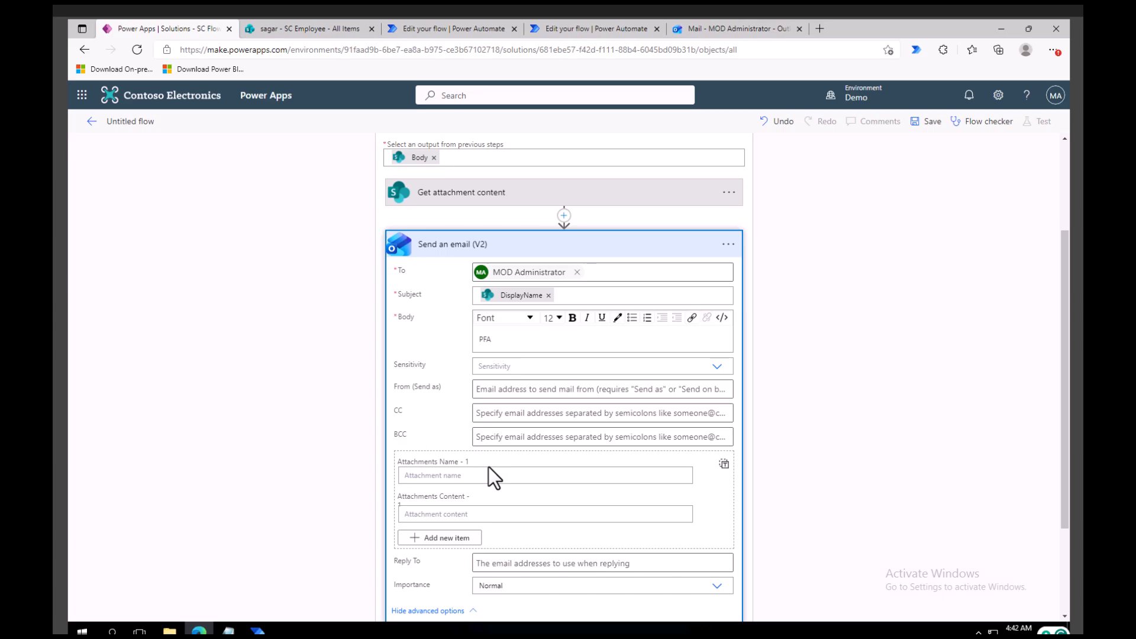
left_click(473, 475)
scroll(948, 385, "down", 3)
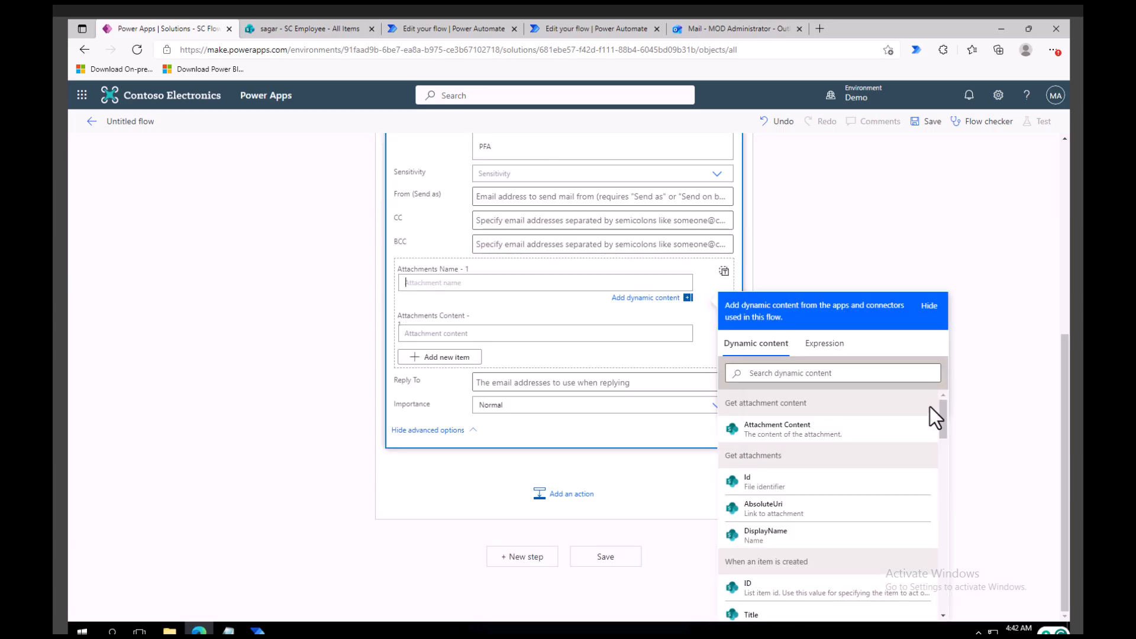
left_click(784, 537)
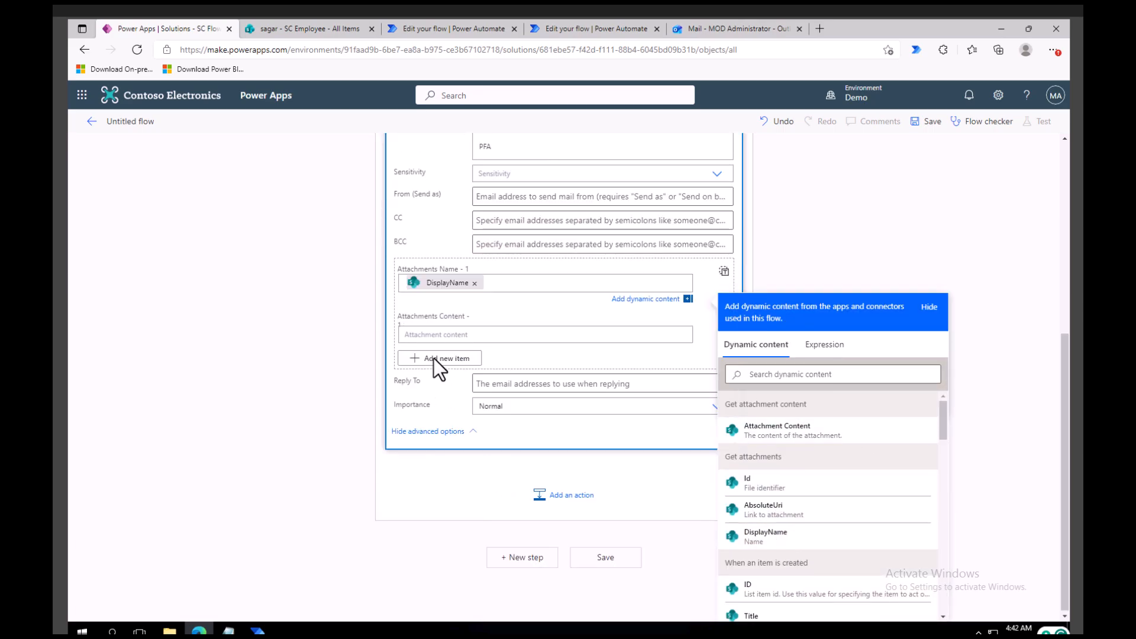
left_click(474, 335)
scroll(586, 292, "up", 5)
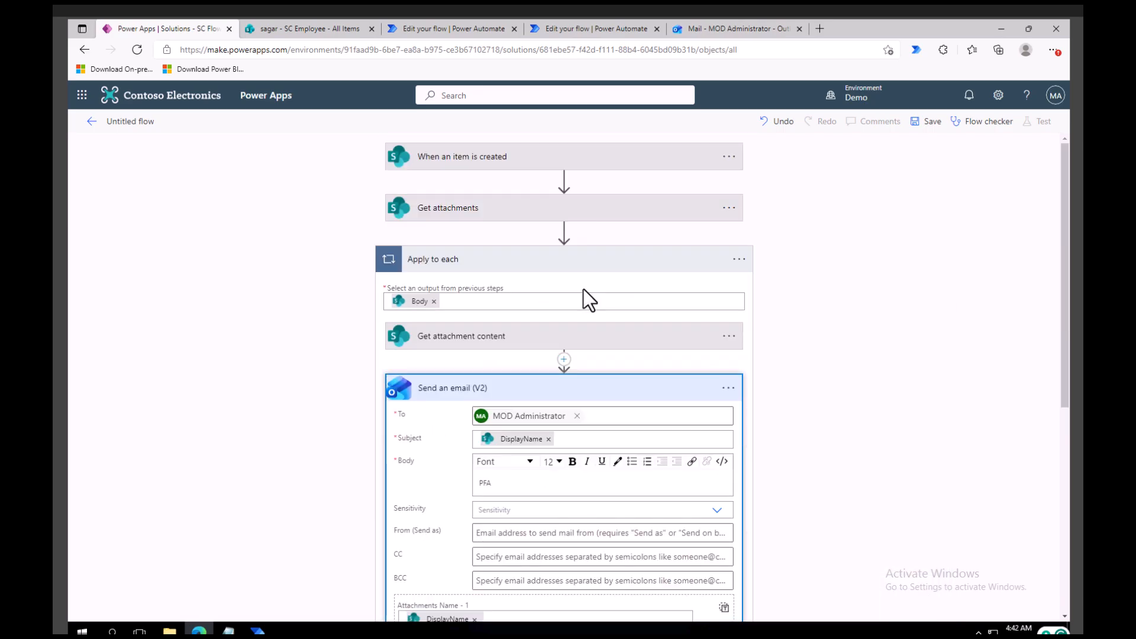
scroll(645, 361, "down", 5)
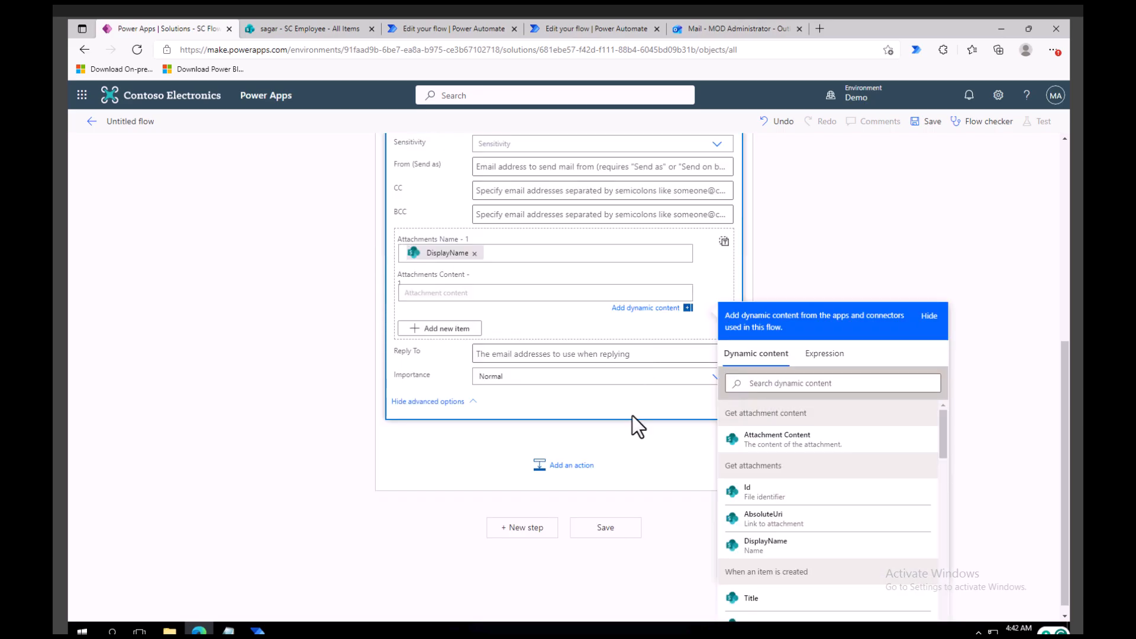
left_click(790, 436)
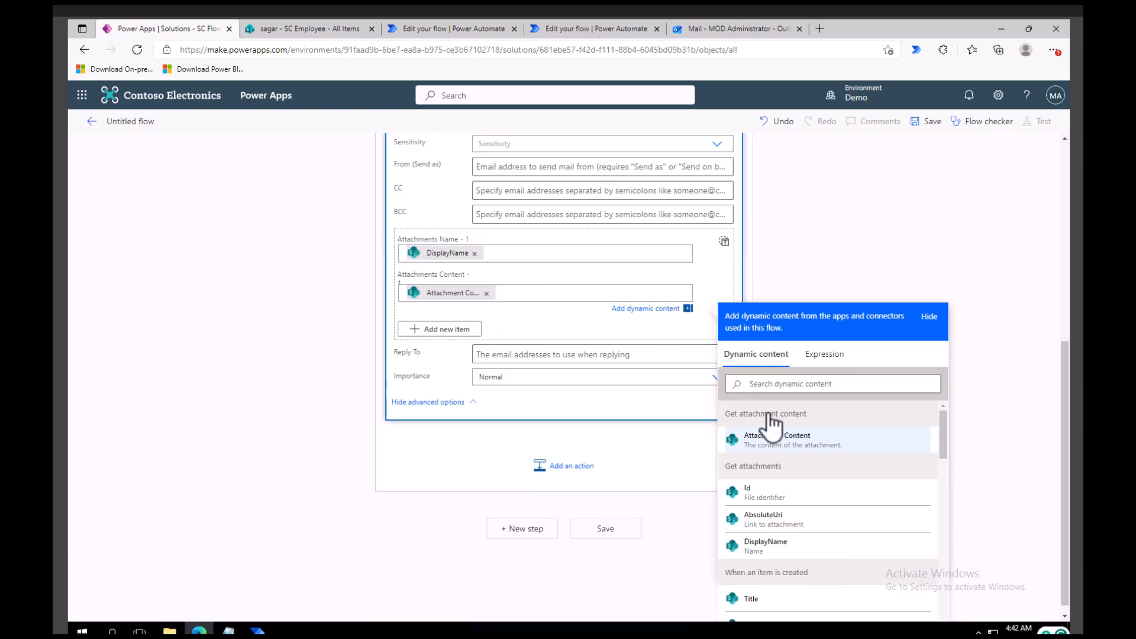
left_click(927, 123)
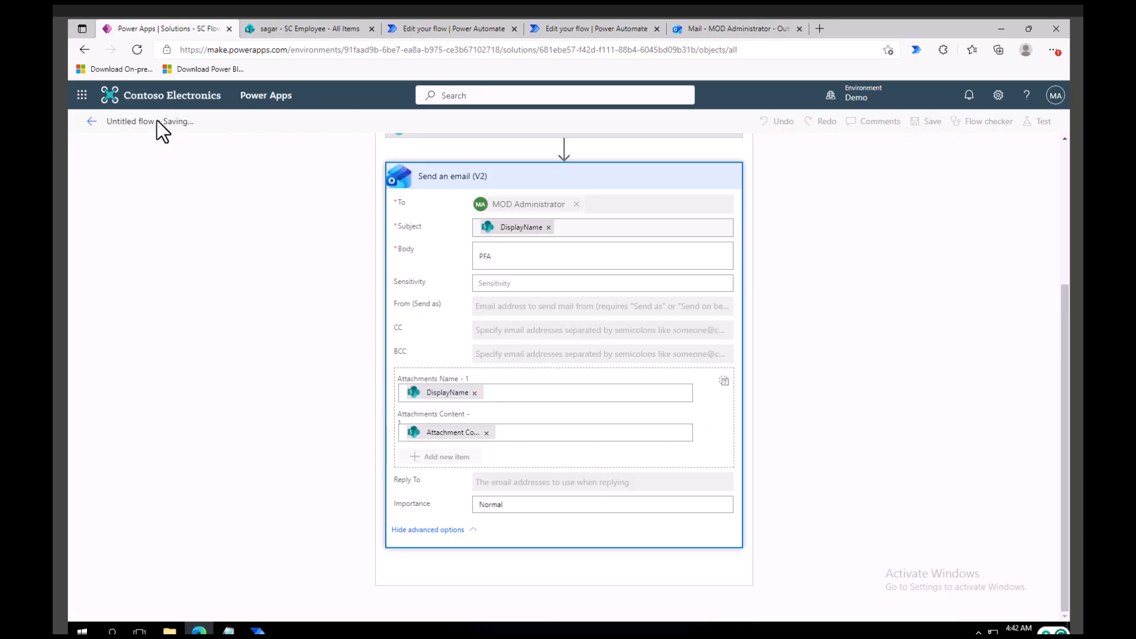
- In the SharePoint SC Employee list, start a new item with title 123, the employee's name, and department "it"
left_click(300, 28)
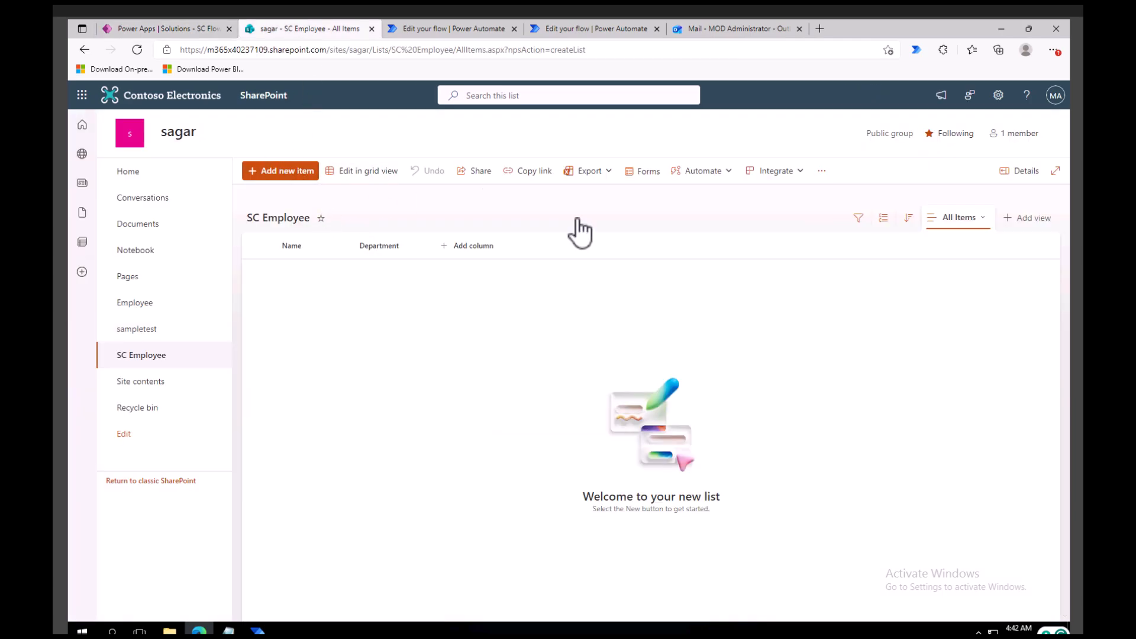
left_click(286, 172)
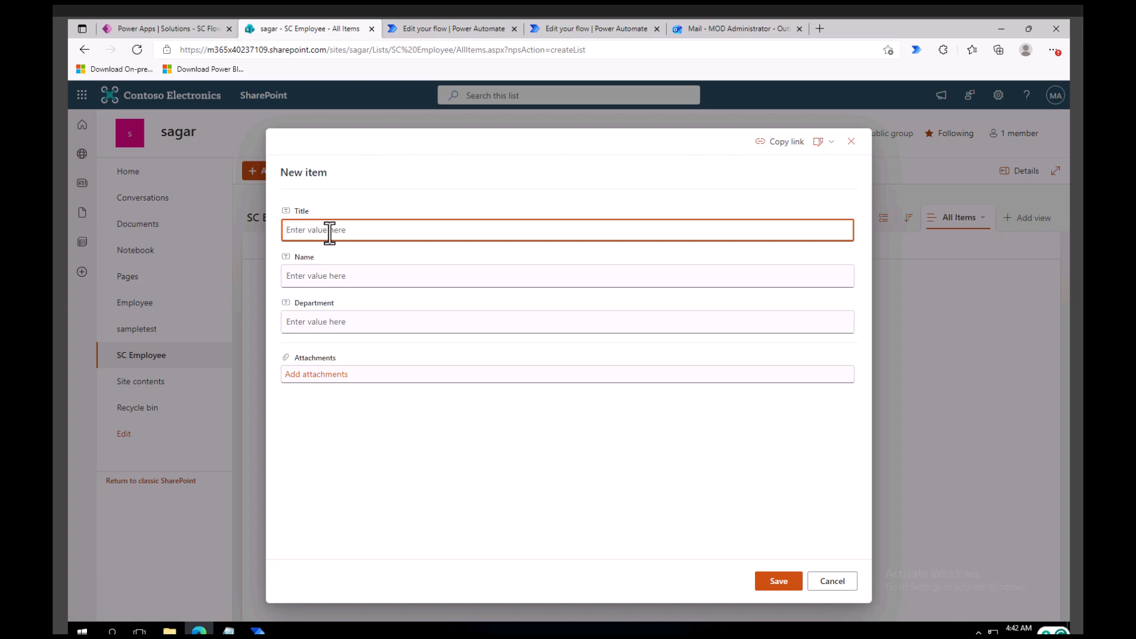
type("123")
key("Tab")
type("sagar")
key("Tab")
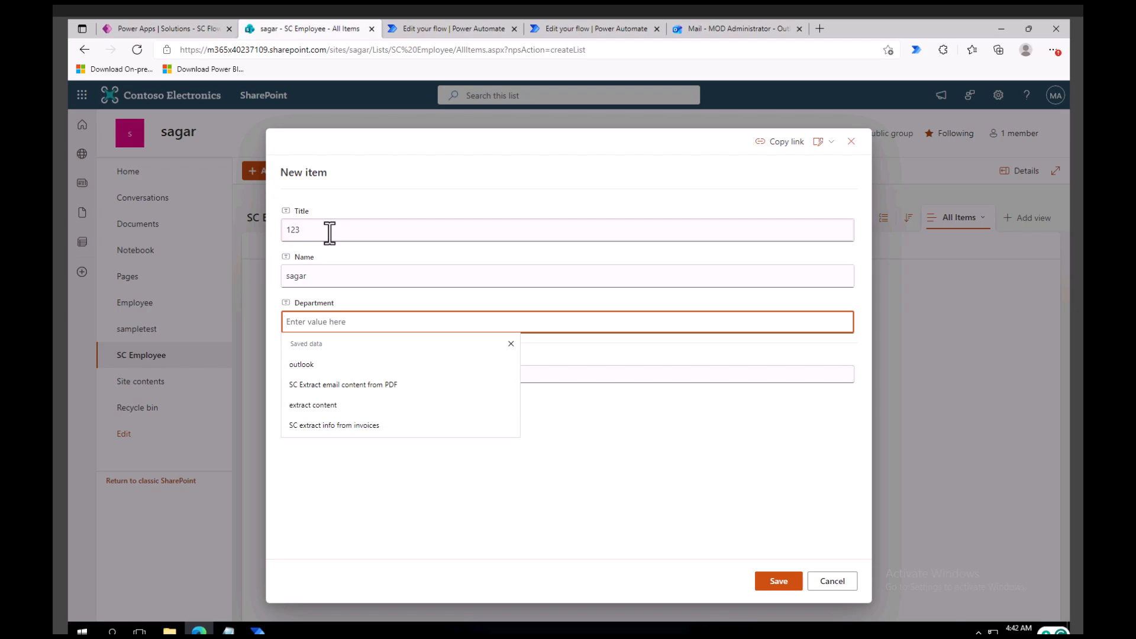
type("it")
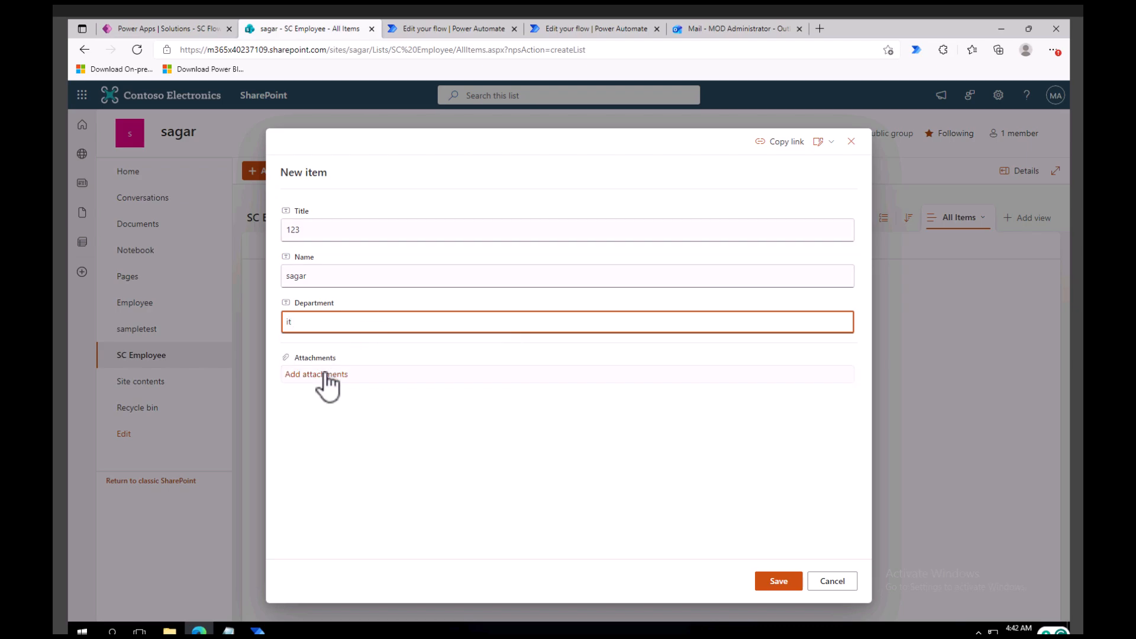
- Attach the basic-text PDF from Downloads to the new SC Employee item and save the item
left_click(182, 29)
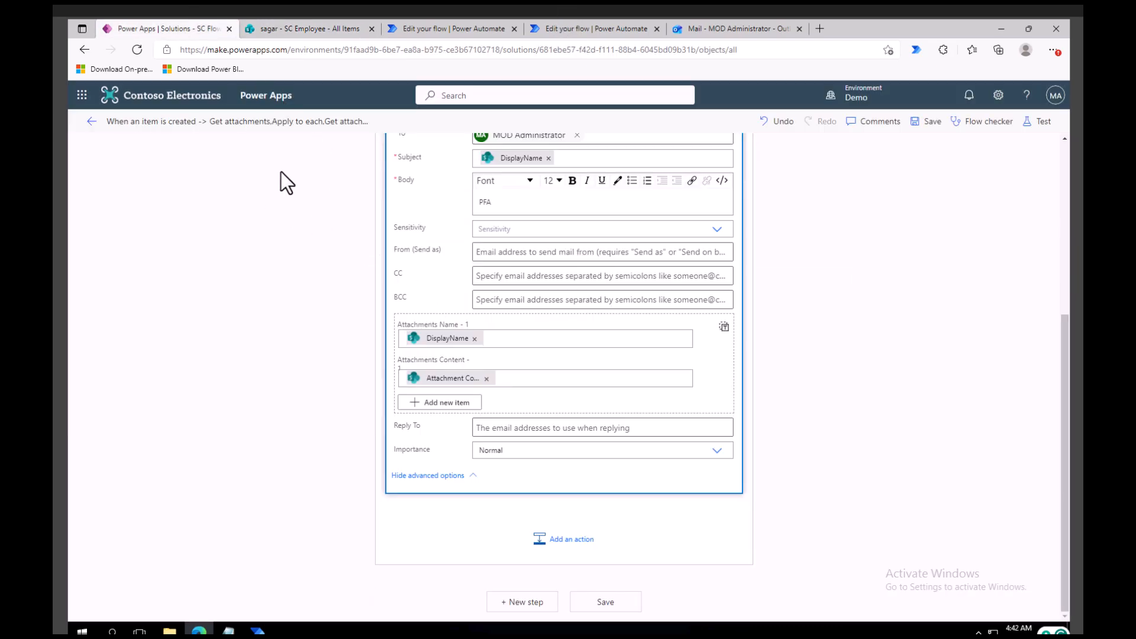
left_click(283, 33)
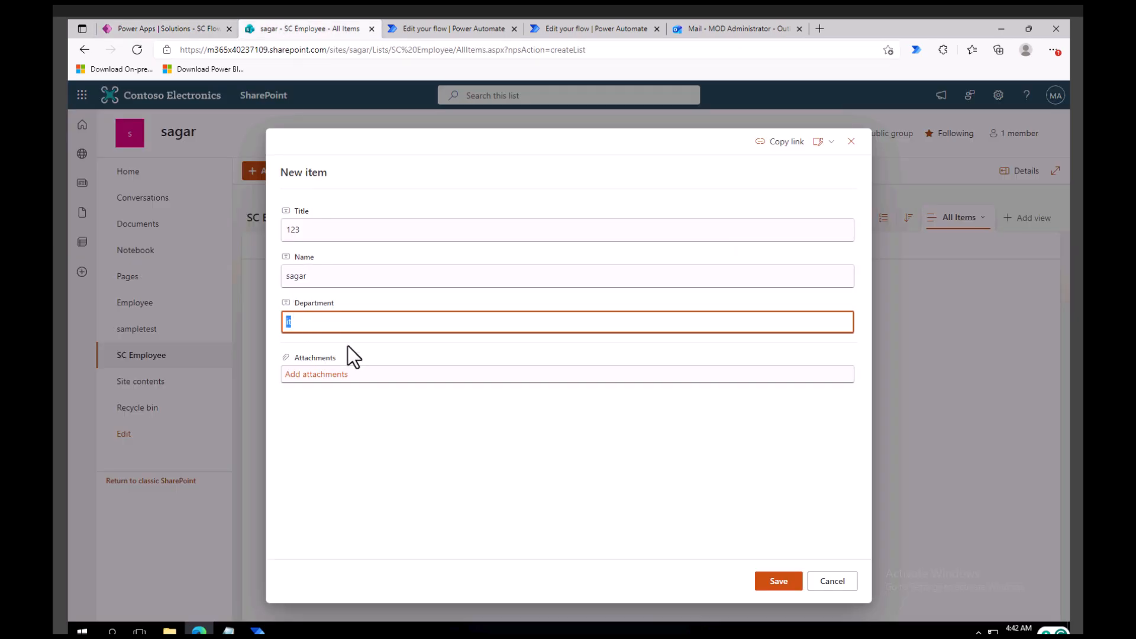
left_click(324, 376)
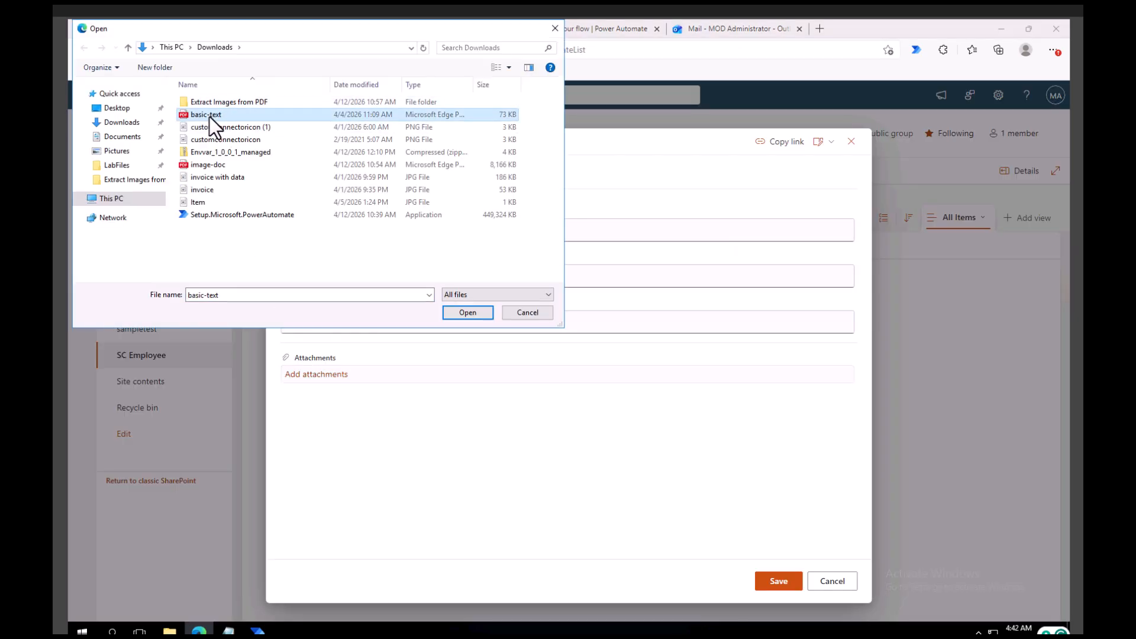
double_click(210, 116)
left_click(784, 583)
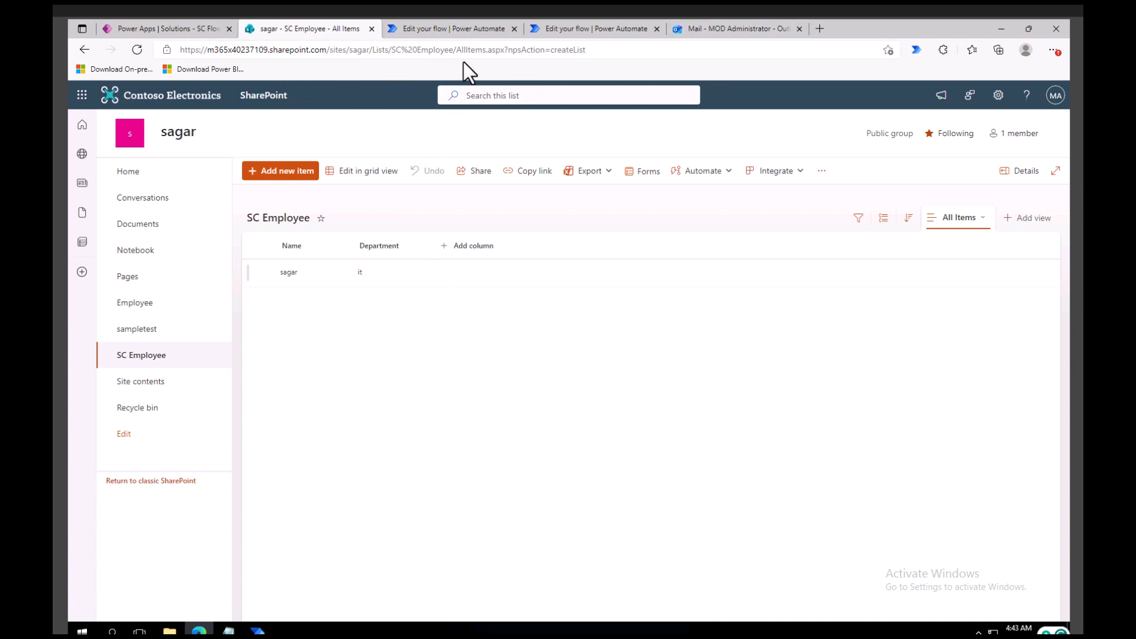
- Check the flow's run history in Power Apps, and preview the basic-text.pdf attachment of the received email in Outlook
left_click(166, 29)
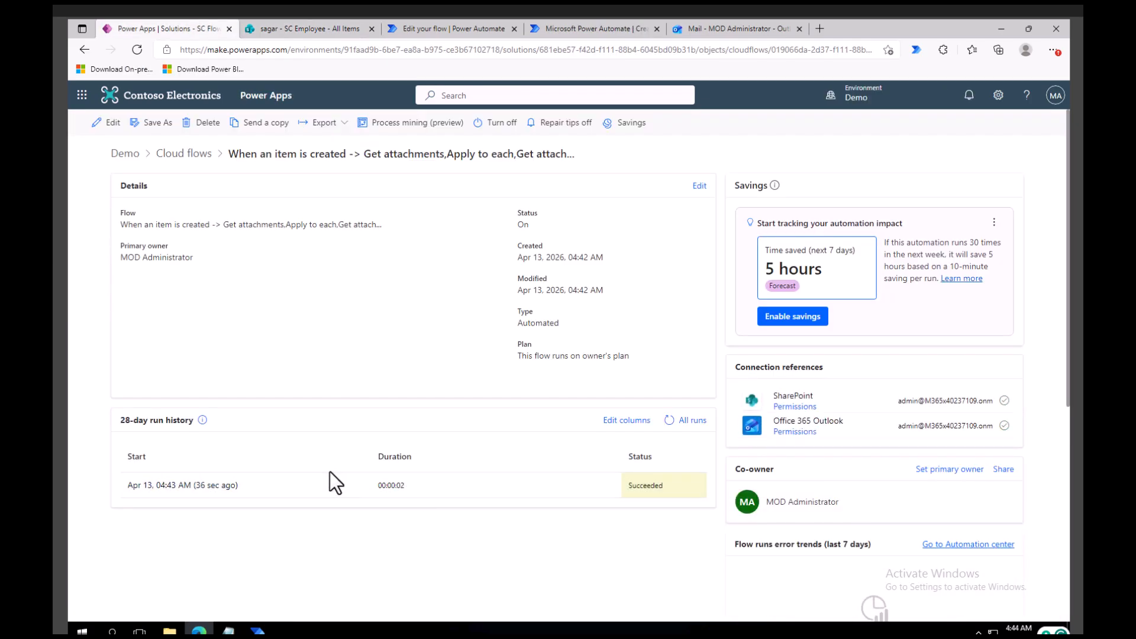
left_click(735, 29)
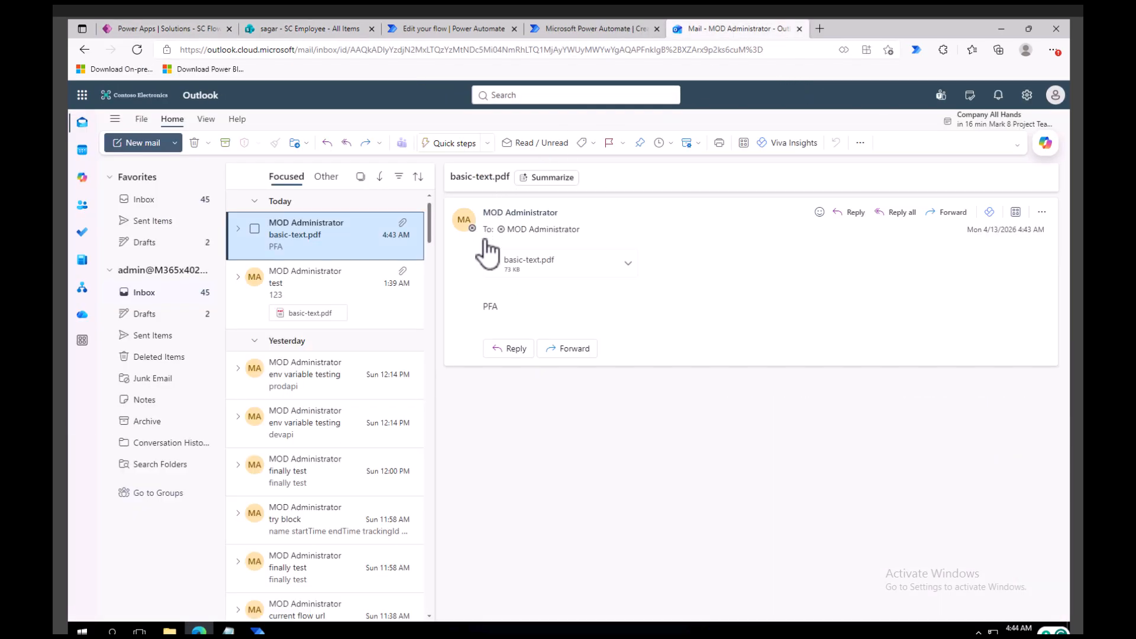
left_click_drag(500, 177, 461, 178)
left_click(628, 266)
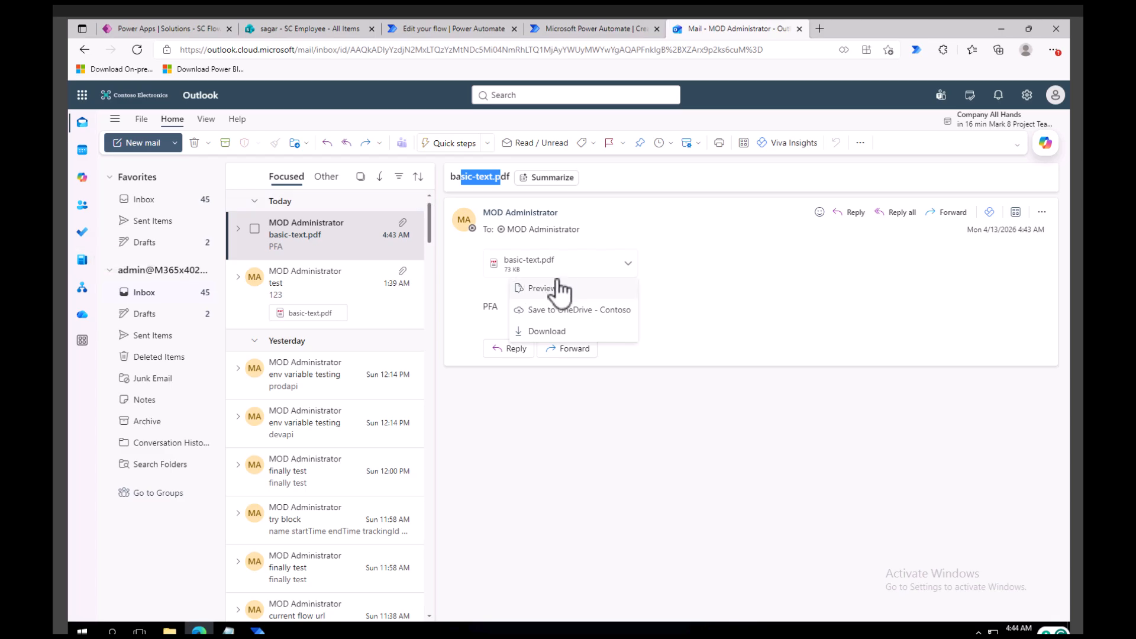
left_click(552, 290)
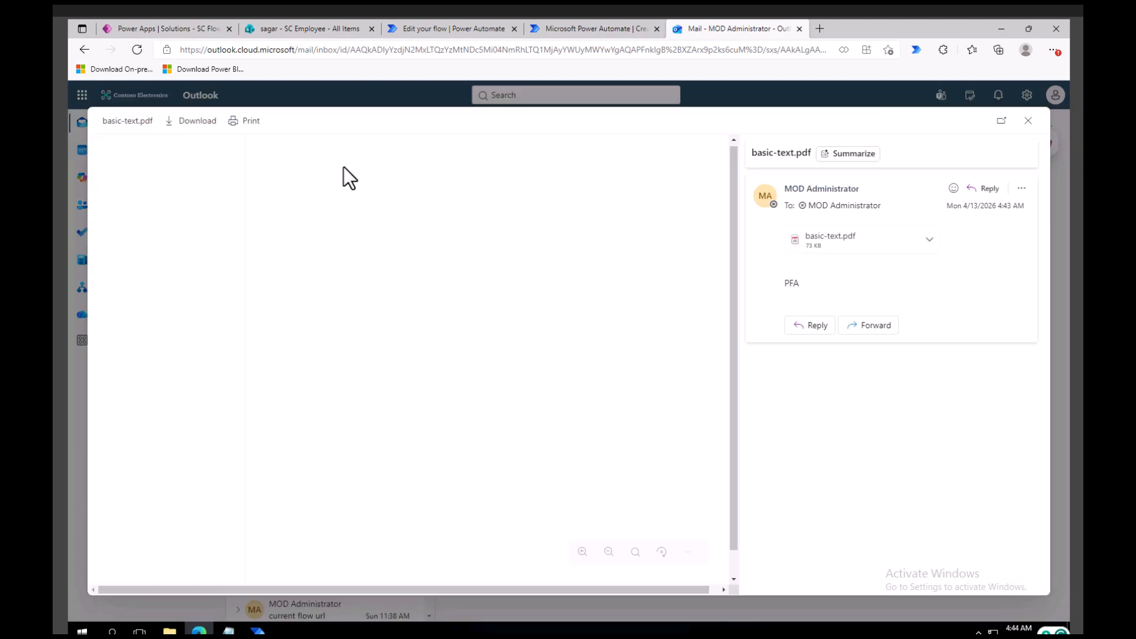
- Return to the cloud flow in Power Apps and open it for editing
left_click(162, 29)
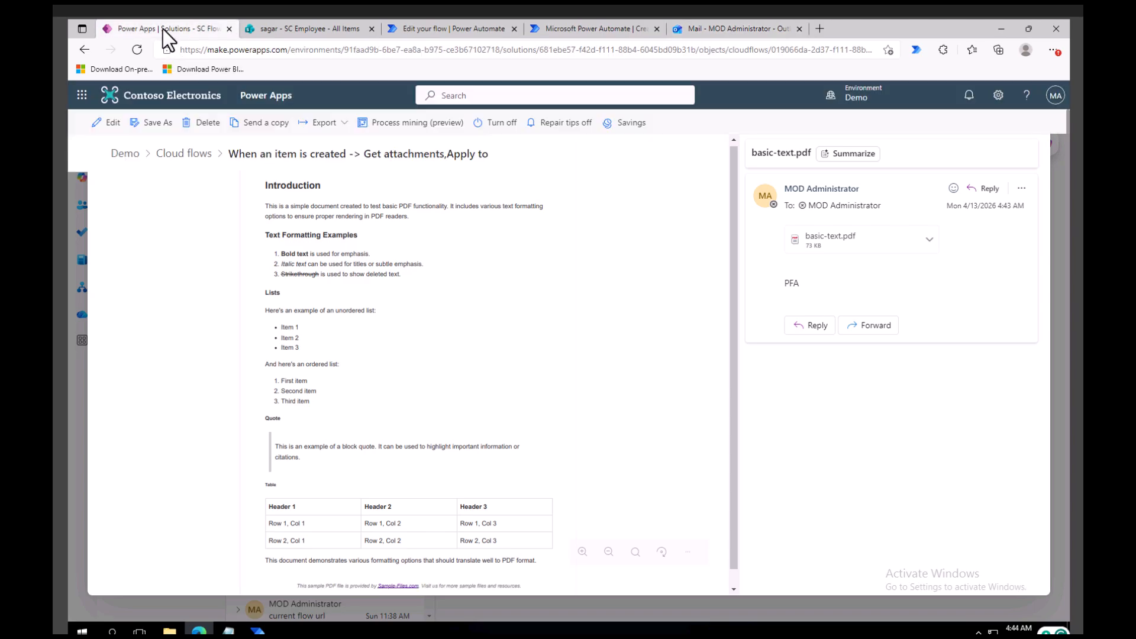
left_click(108, 122)
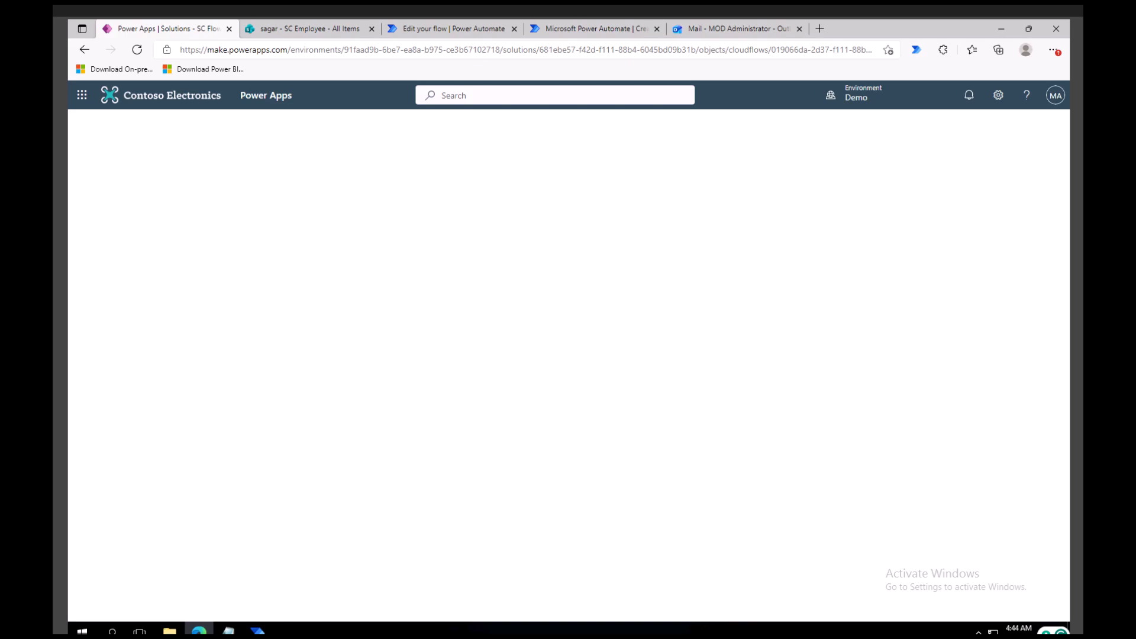